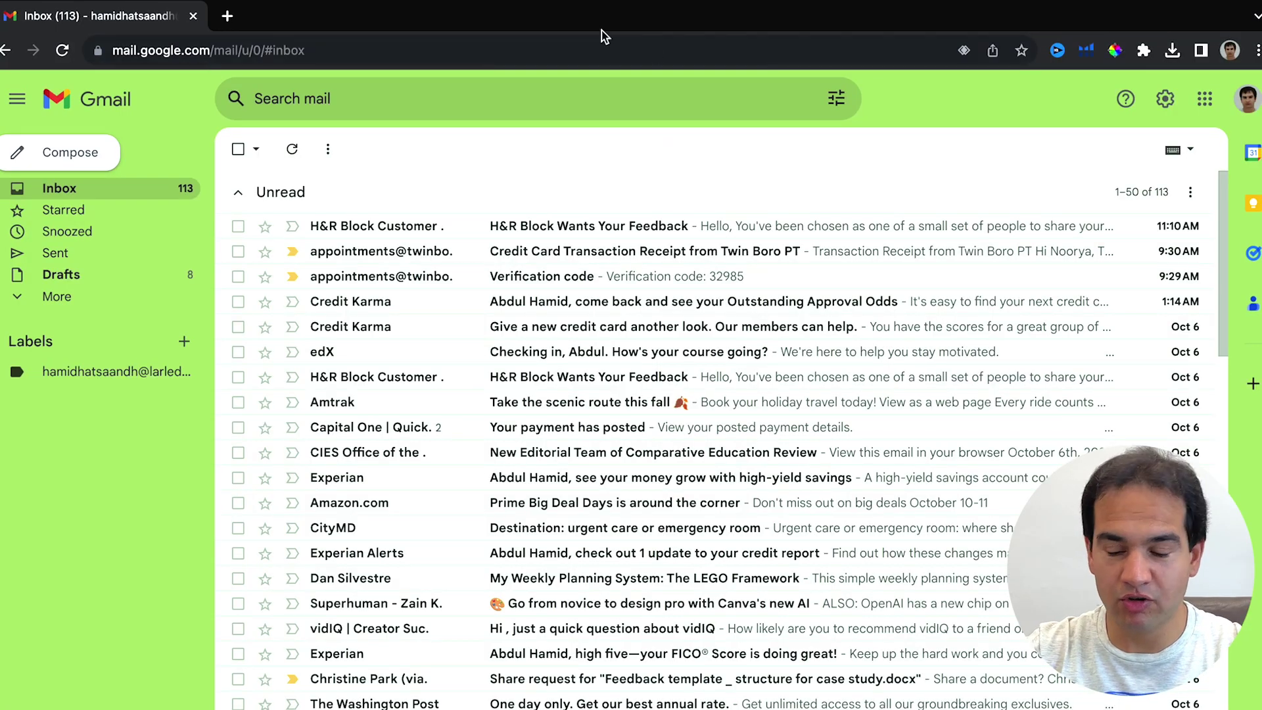
- Go to Google Drive and upload short-history-world.pdf to My Drive
left_click(1204, 98)
scroll(1170, 329, "down", 1)
left_click(1196, 371)
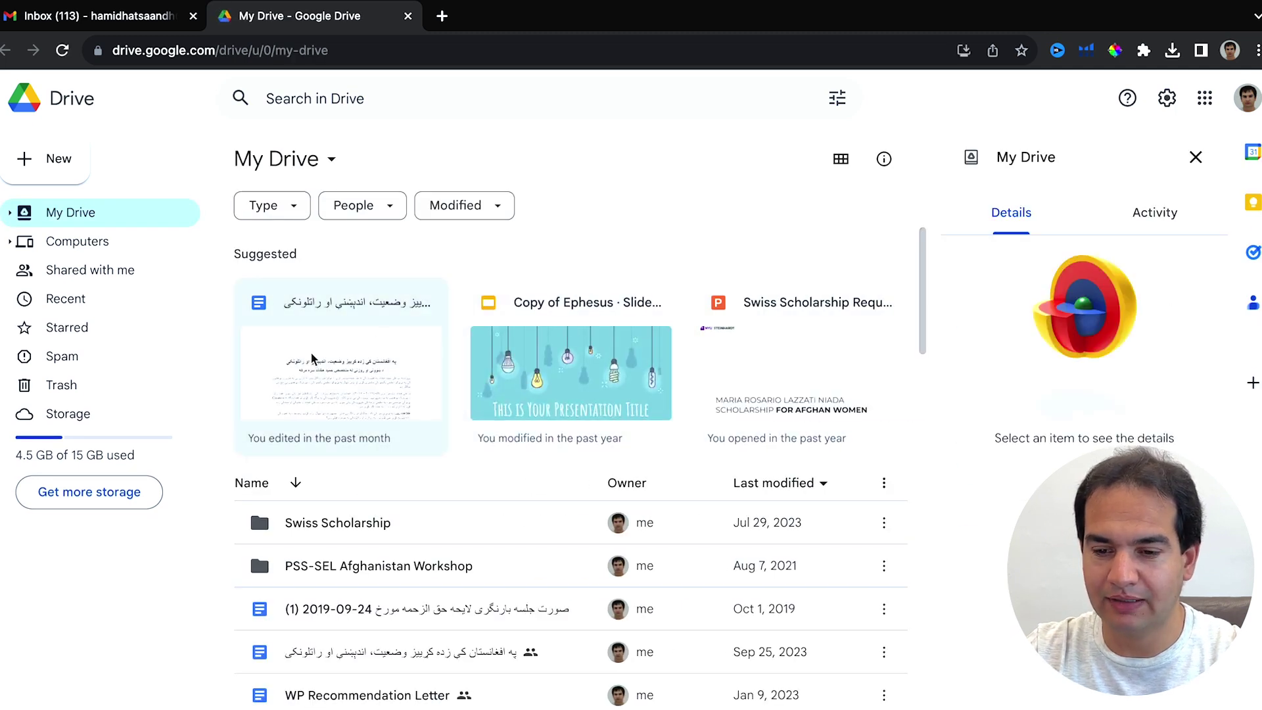
left_click(52, 163)
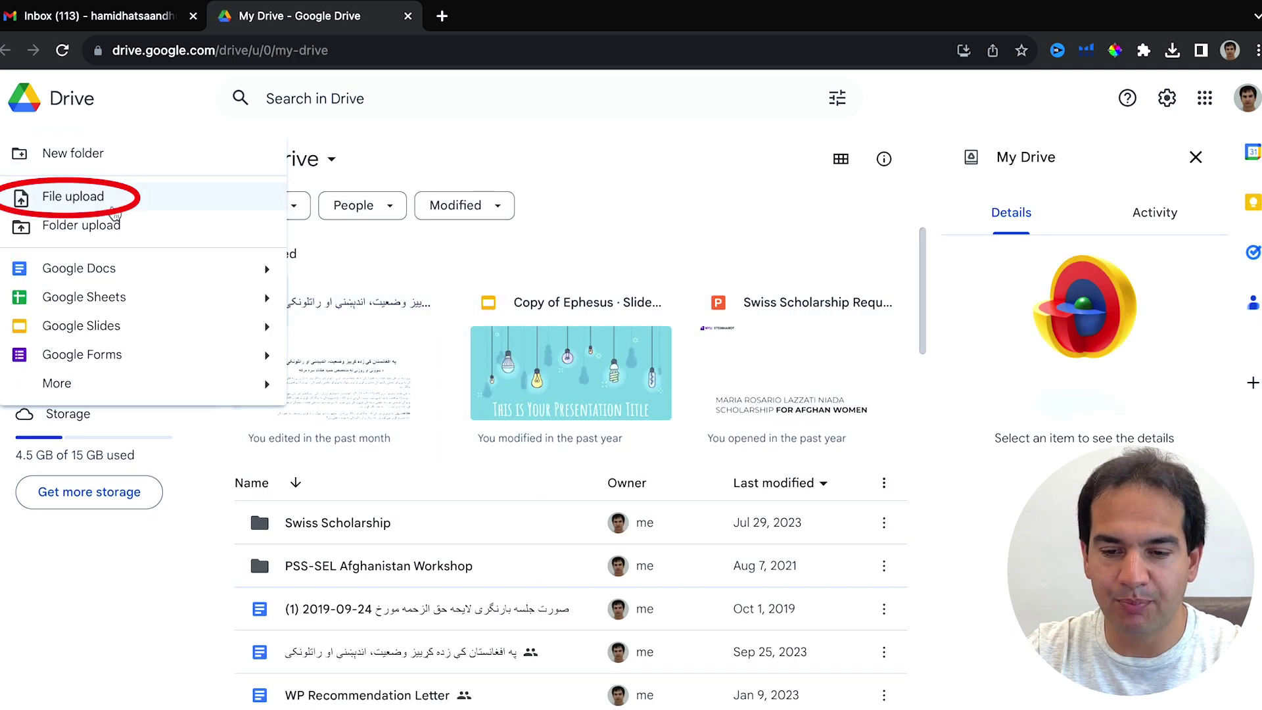
left_click(174, 199)
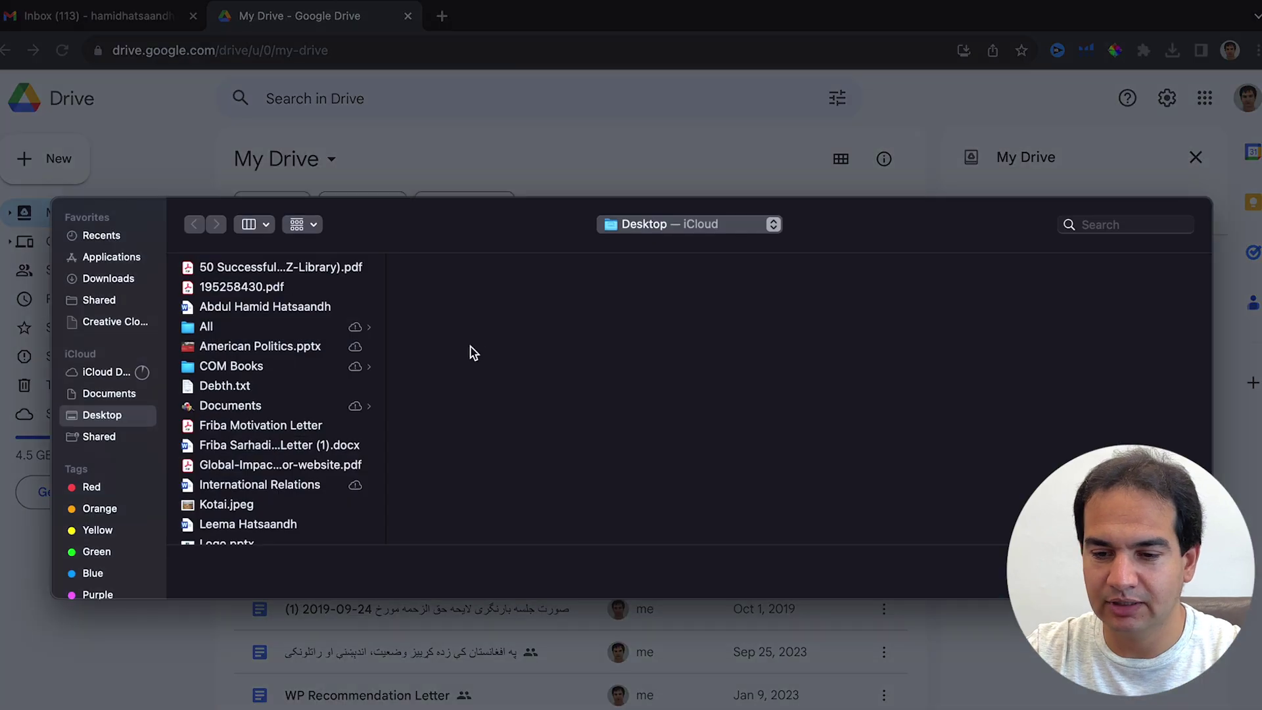
type("sh")
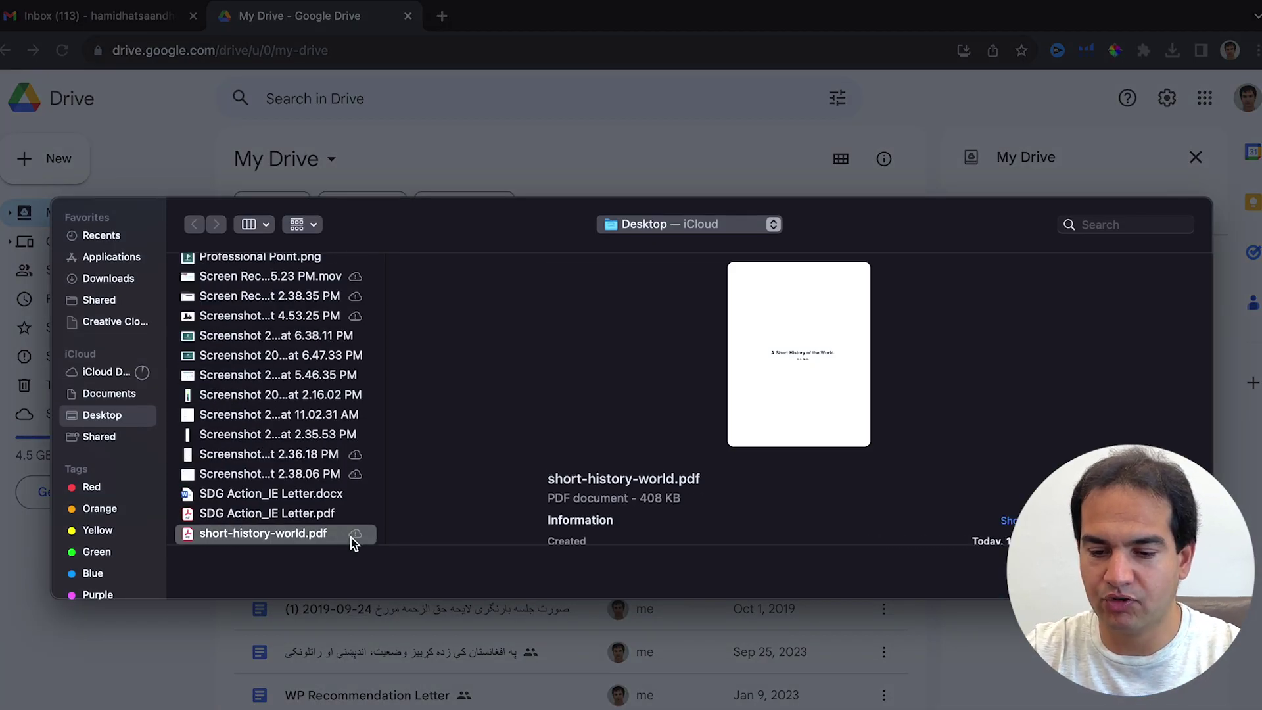
key("Return")
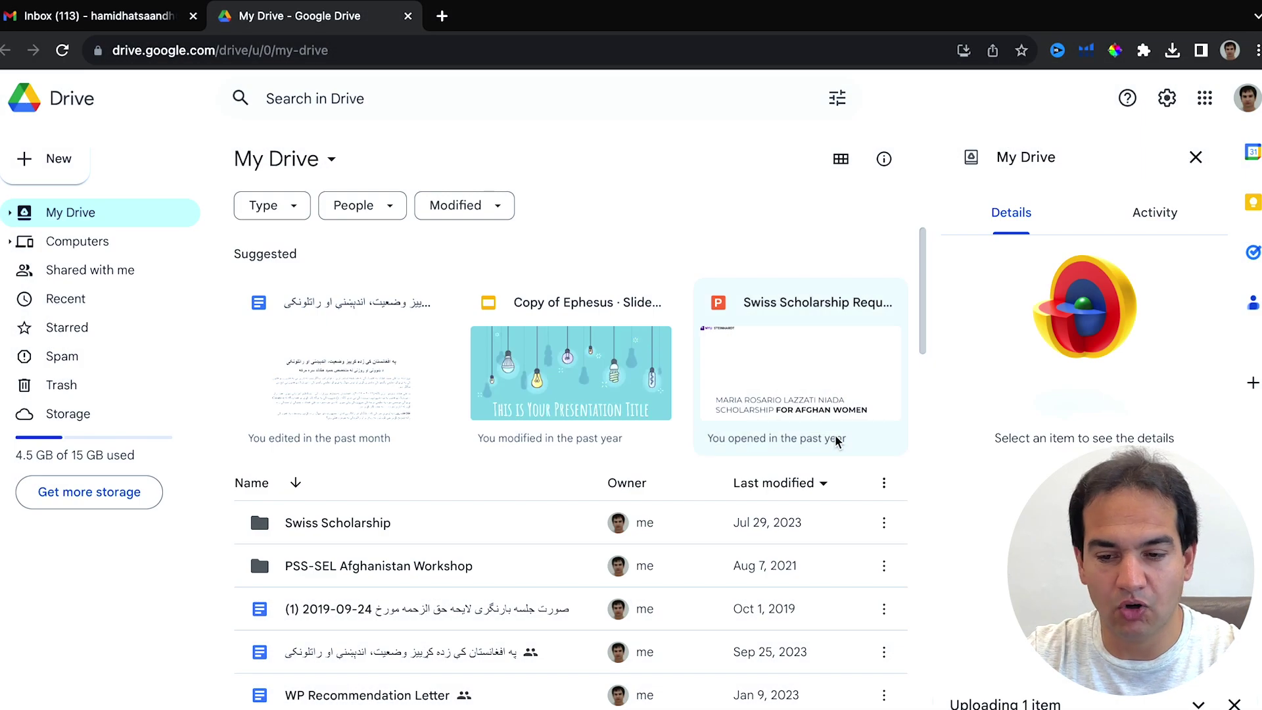
- Open the uploaded short-history-world.pdf with Google Docs
key("super+r")
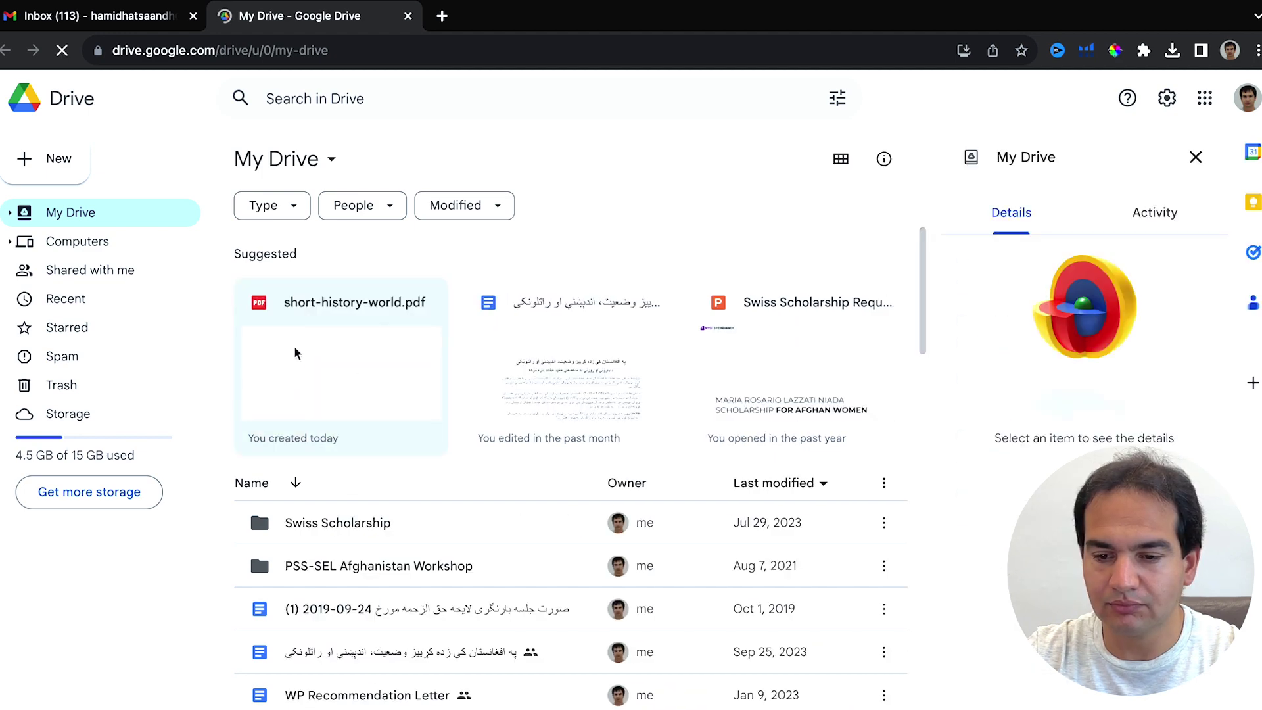
left_click(349, 348)
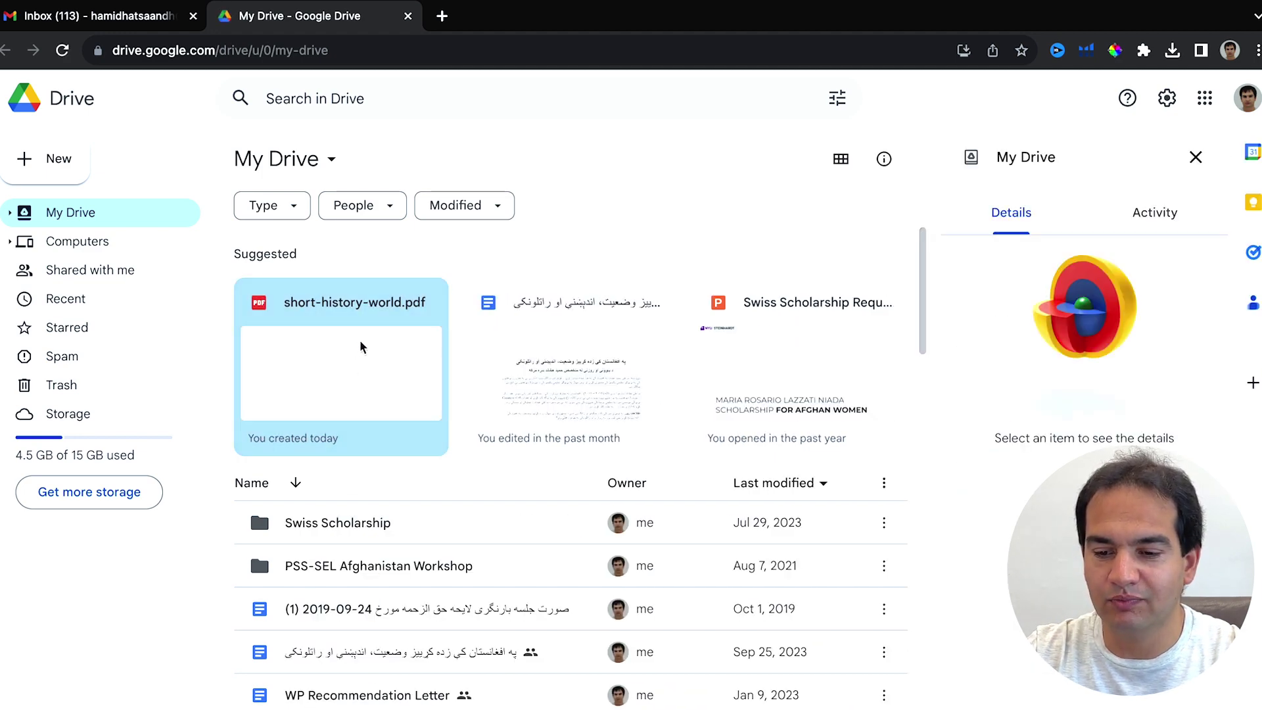
right_click(360, 347)
mouse_move(428, 362)
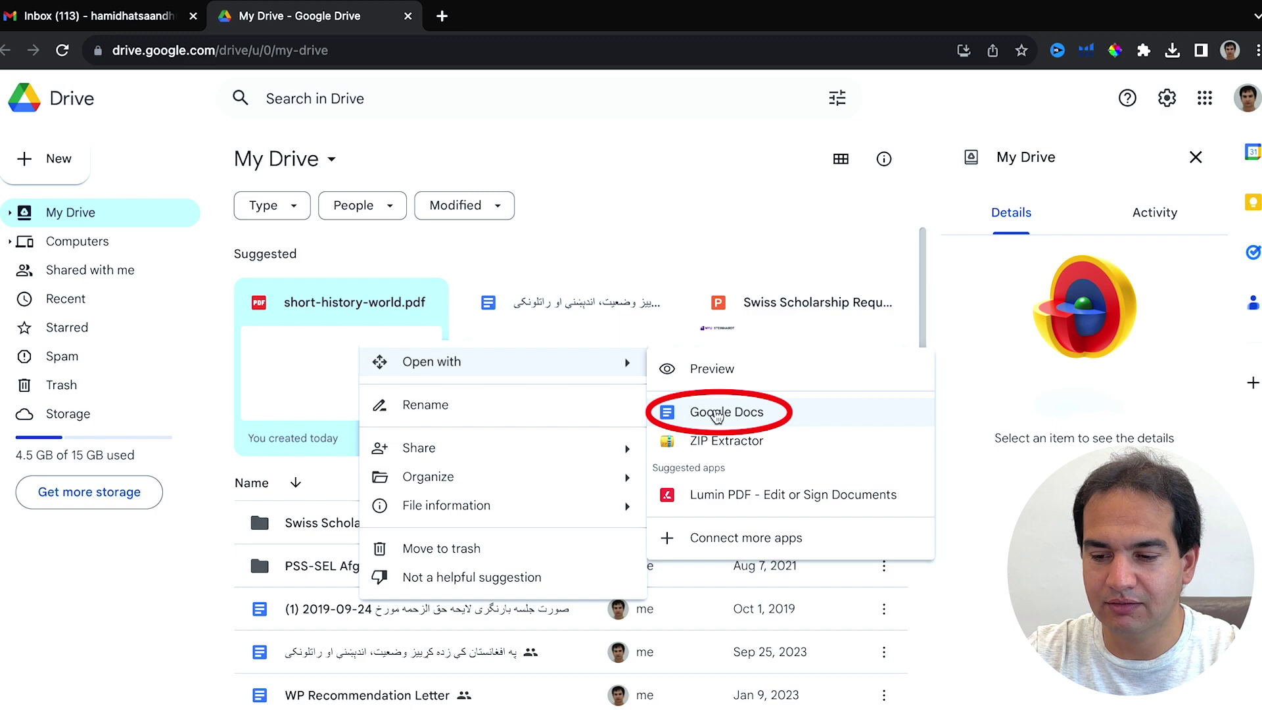
left_click(717, 415)
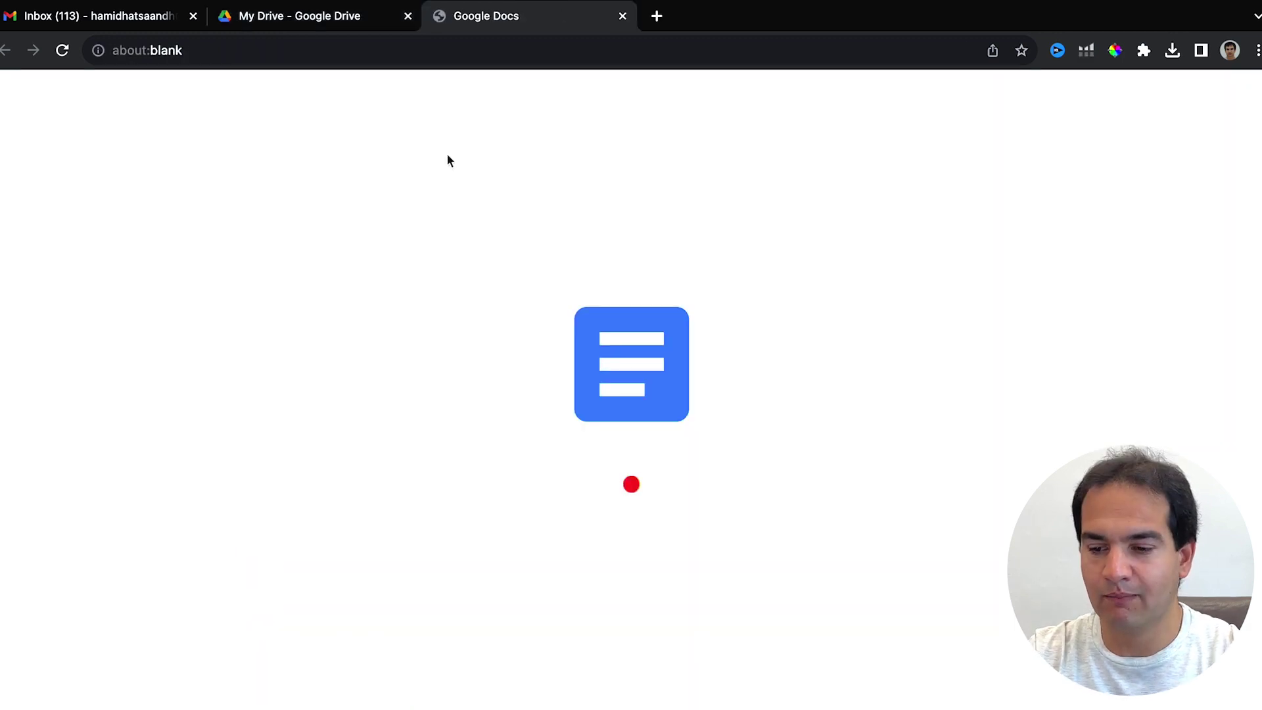
- Translate short-history-world into German as a new copy titled 'Short History (German)'
scroll(540, 431, "down", 15)
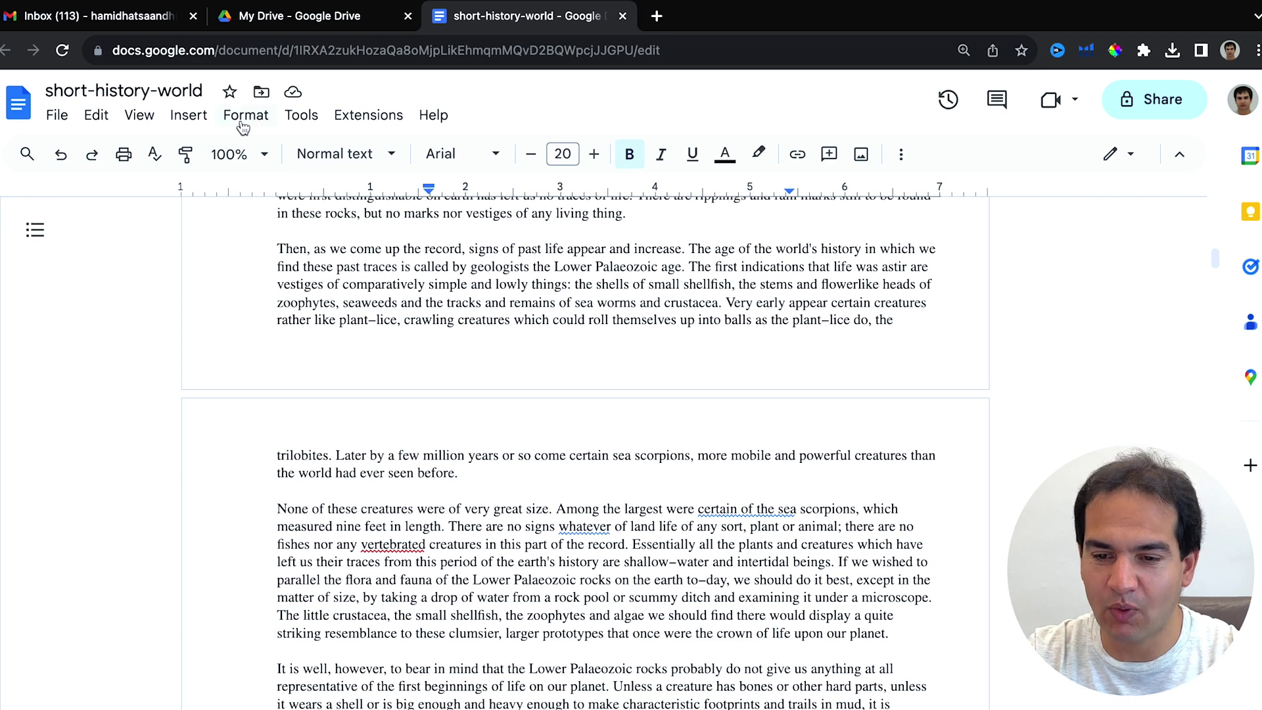
left_click(302, 118)
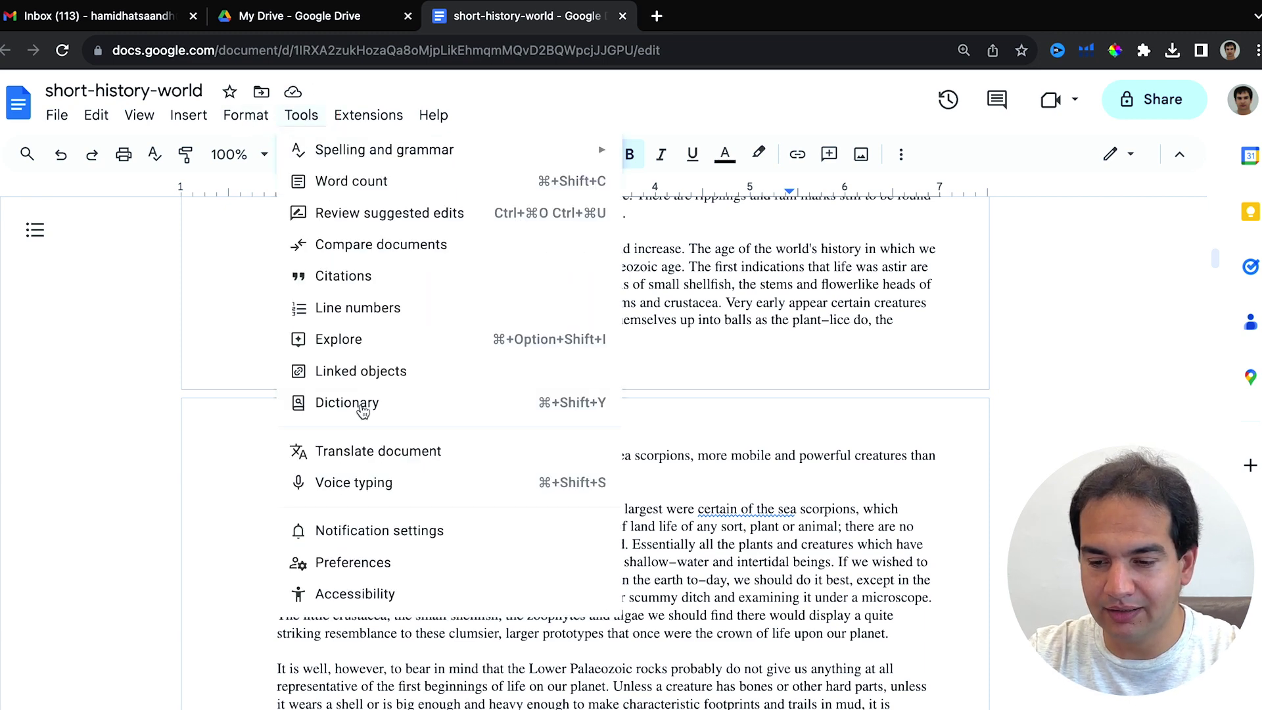
left_click(365, 454)
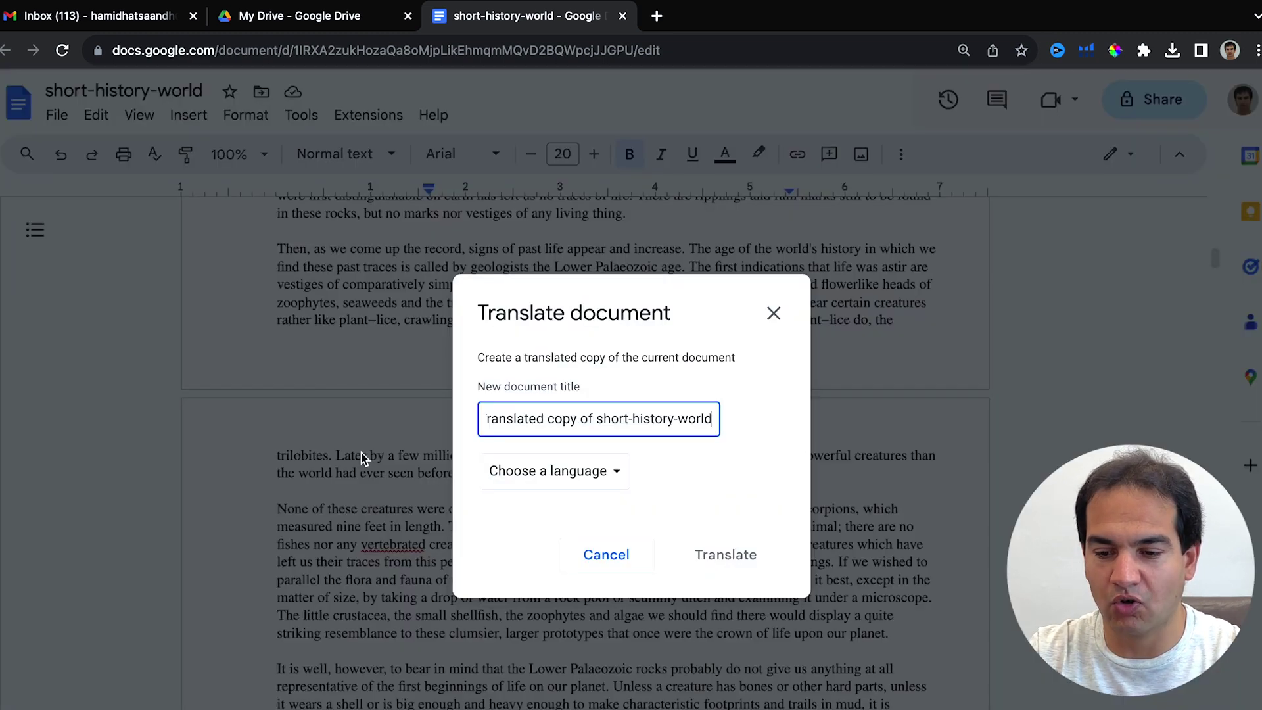
left_click(616, 472)
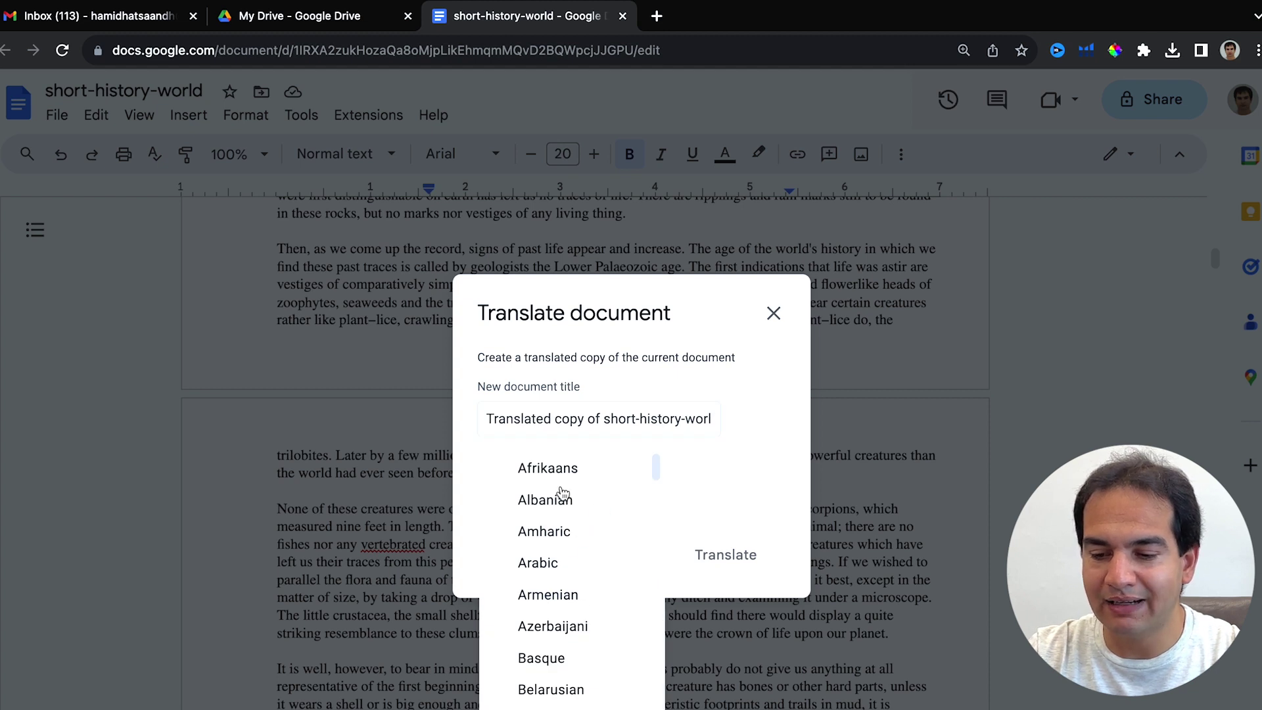
scroll(573, 590, "down", 7)
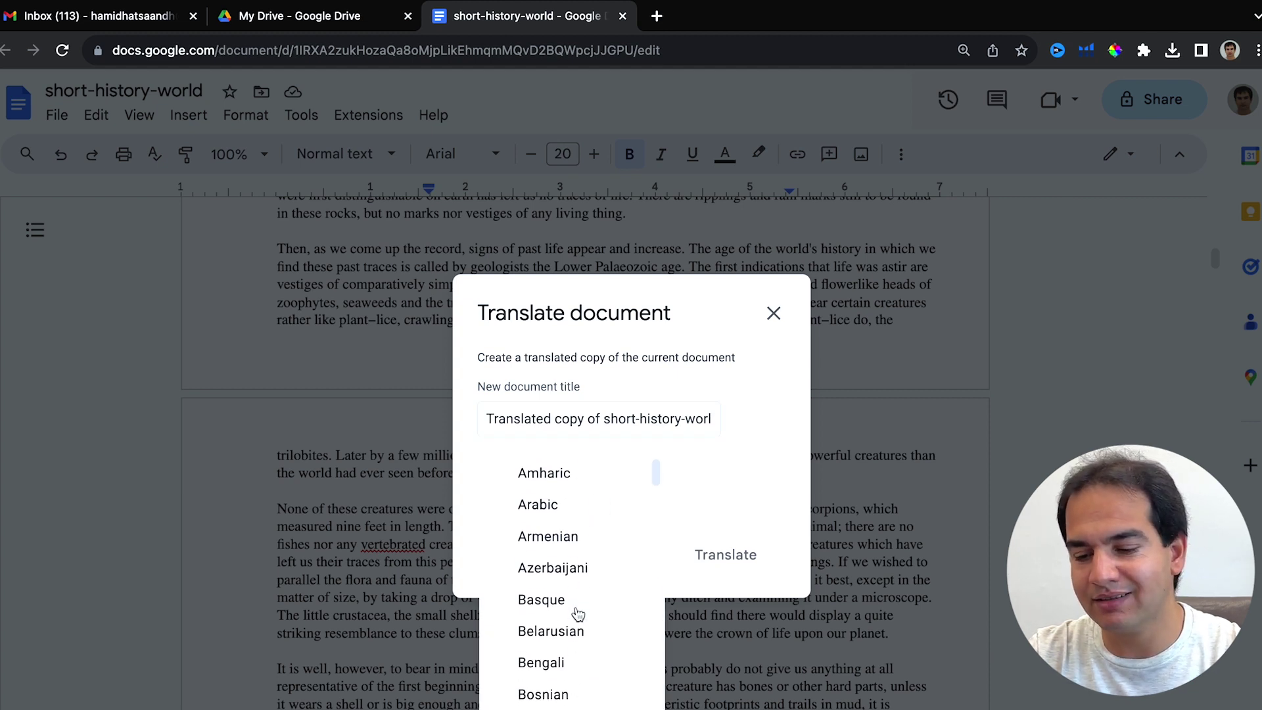
scroll(576, 611, "down", 6)
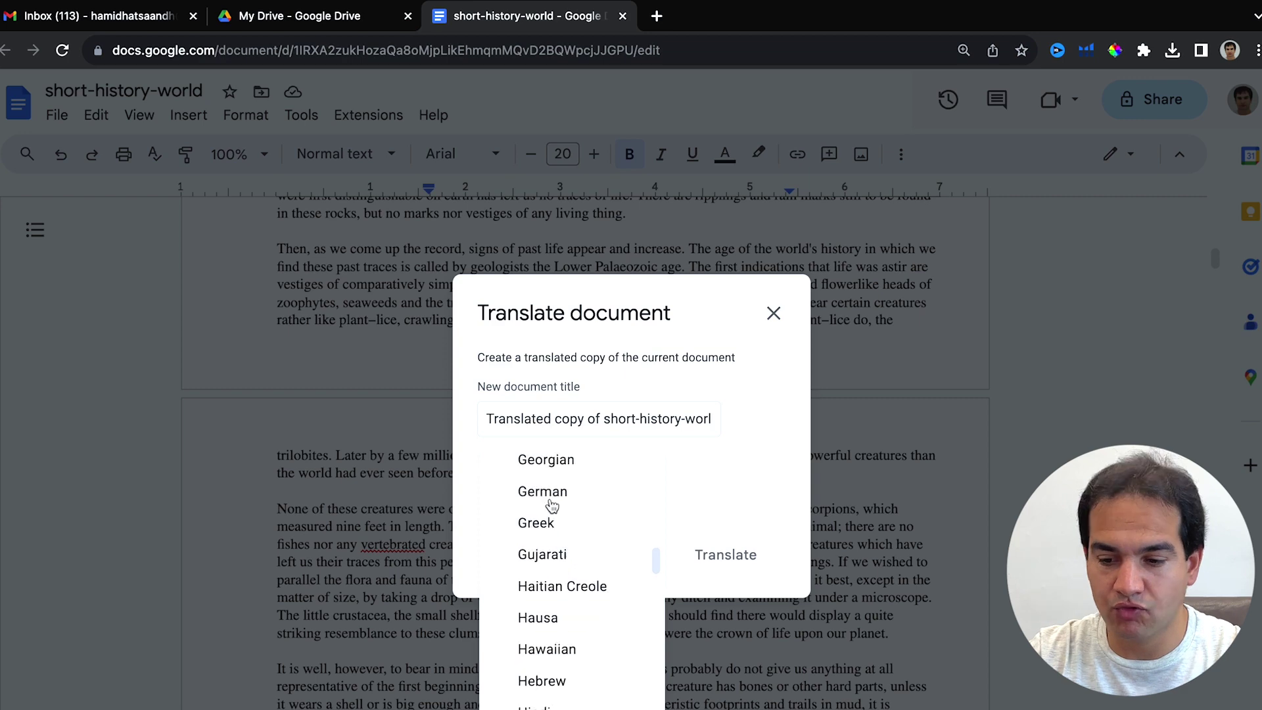
left_click(555, 499)
type("Short History (German)")
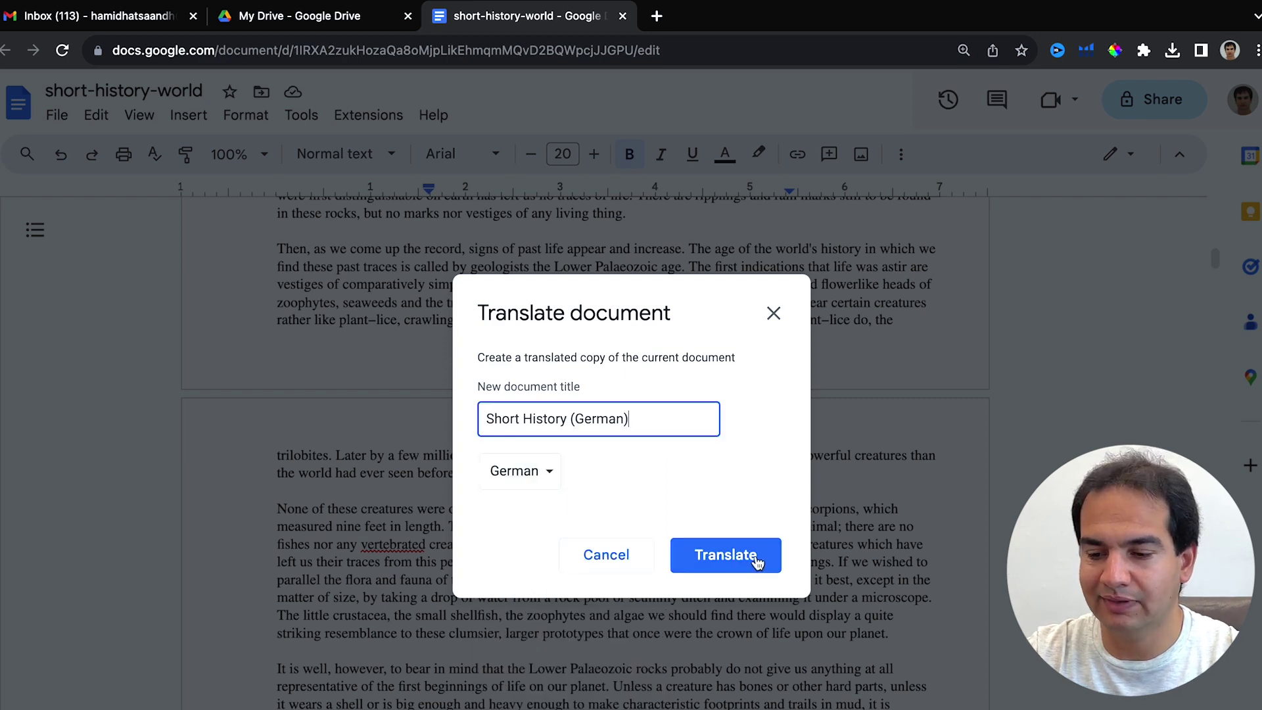
left_click(758, 562)
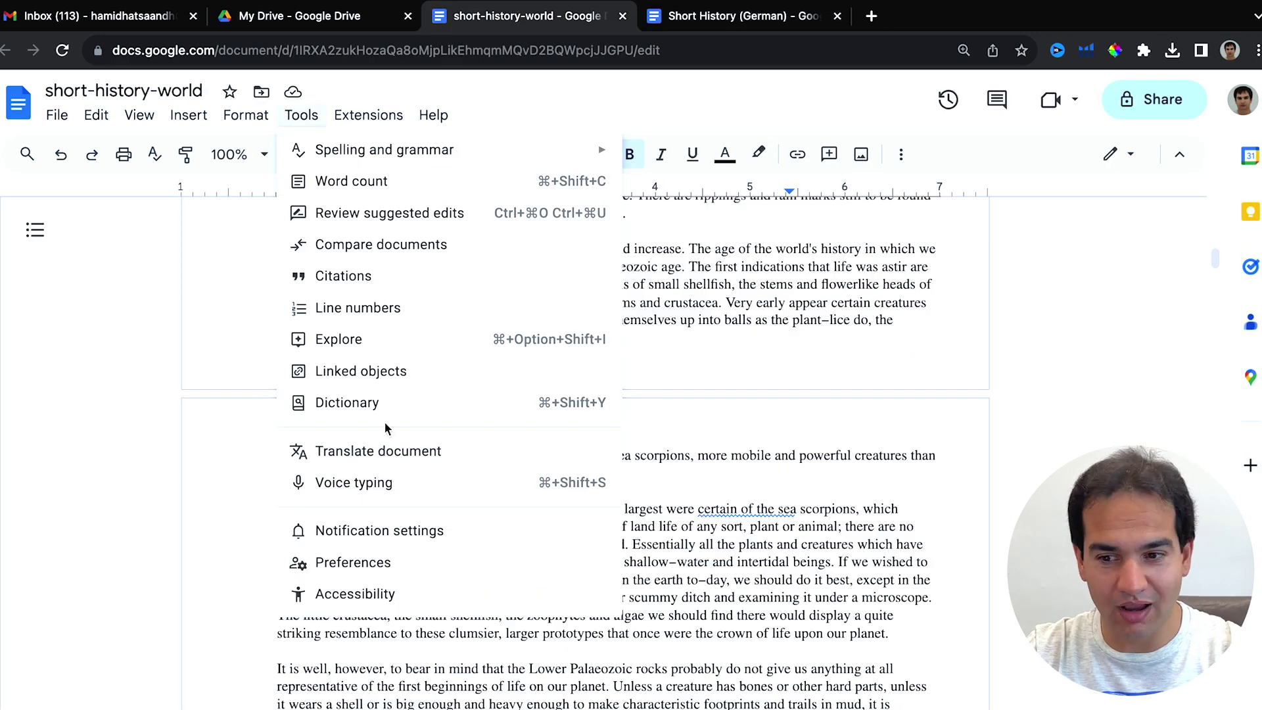
- Create a Hindi translated copy of short-history-world, keeping the default 'Translated copy' title
left_click(416, 452)
left_click(565, 460)
scroll(571, 579, "down", 5)
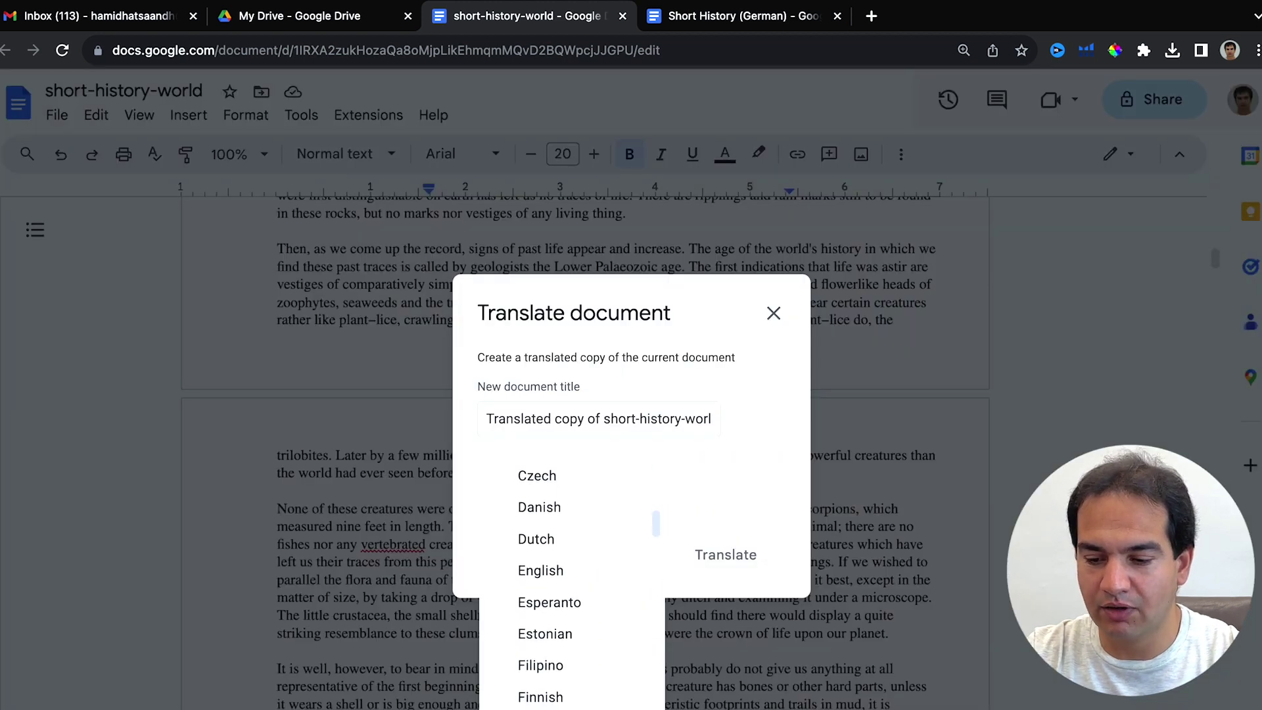
scroll(563, 657, "down", 5)
left_click(563, 684)
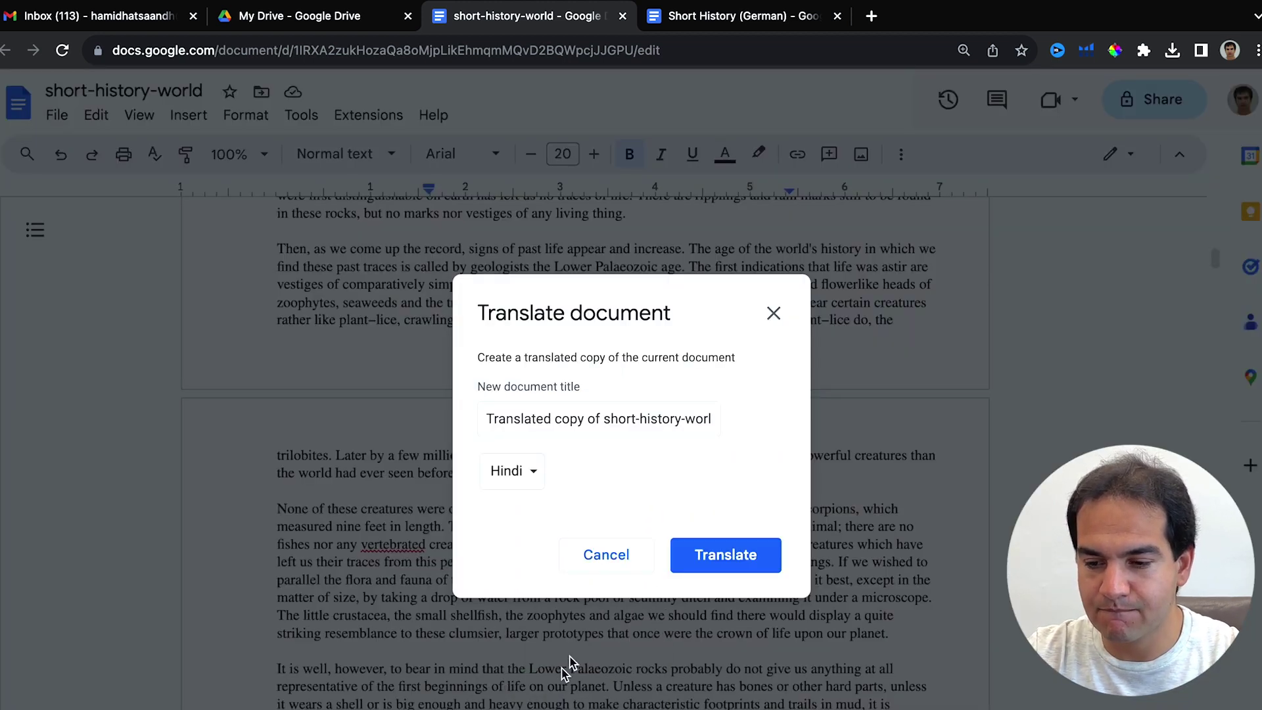
left_click(726, 554)
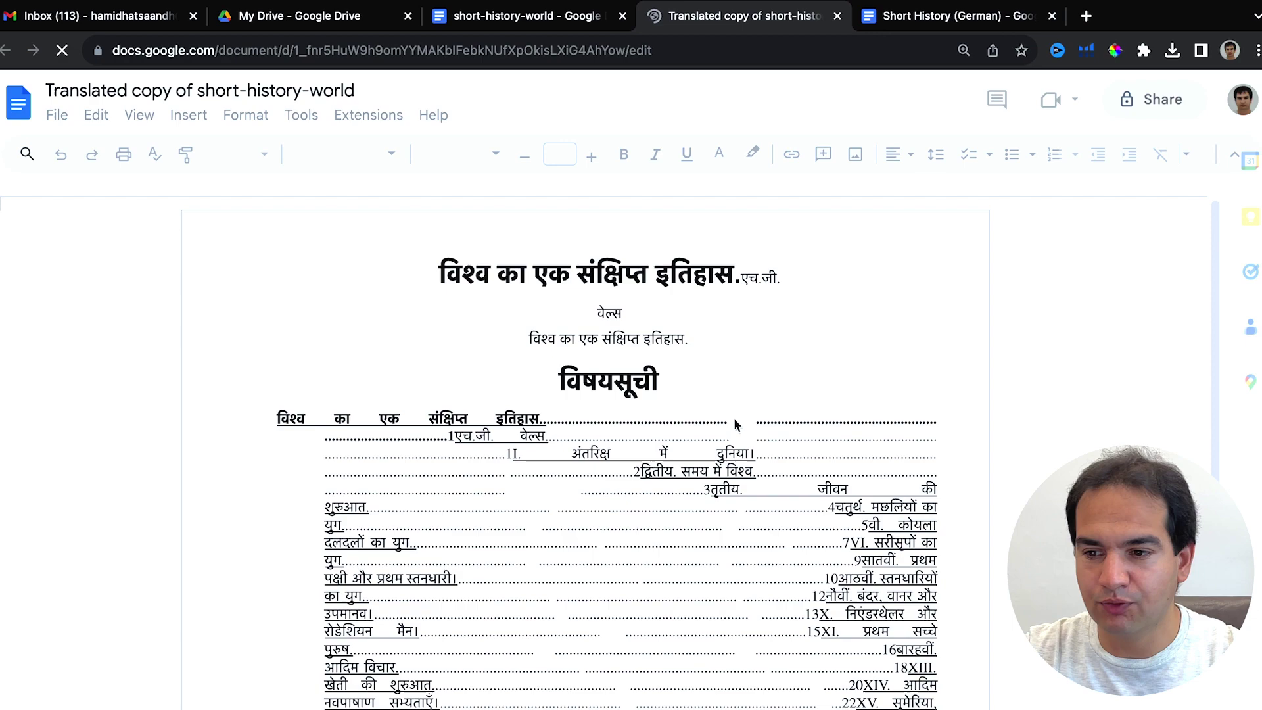
scroll(711, 539, "down", 15)
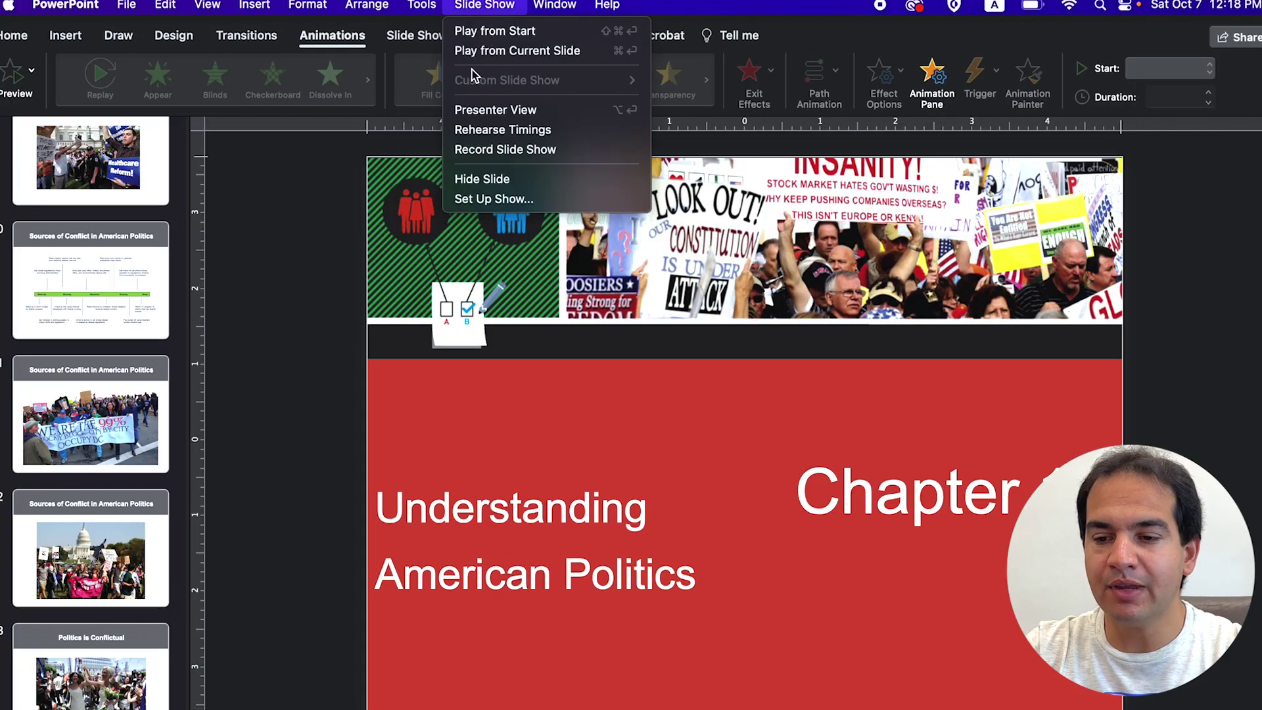
- Export the American Politics presentation as a PDF to the Desktop
mouse_move(422, 6)
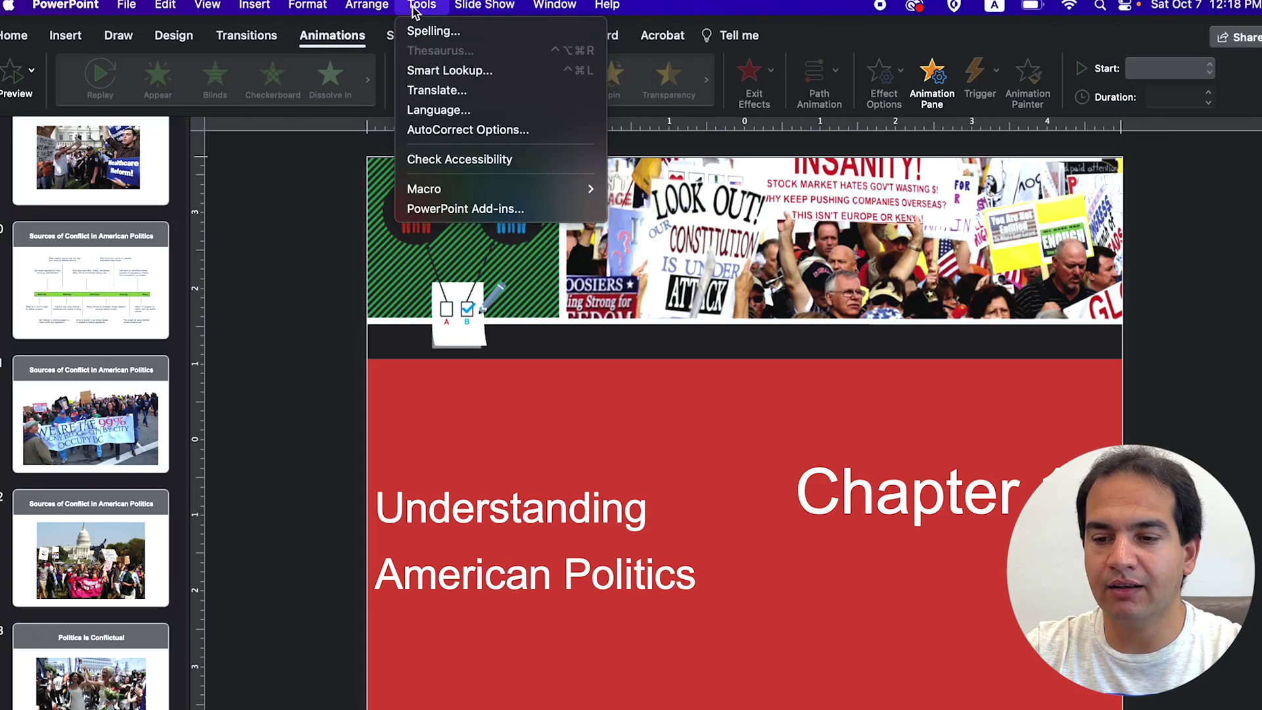
left_click(435, 90)
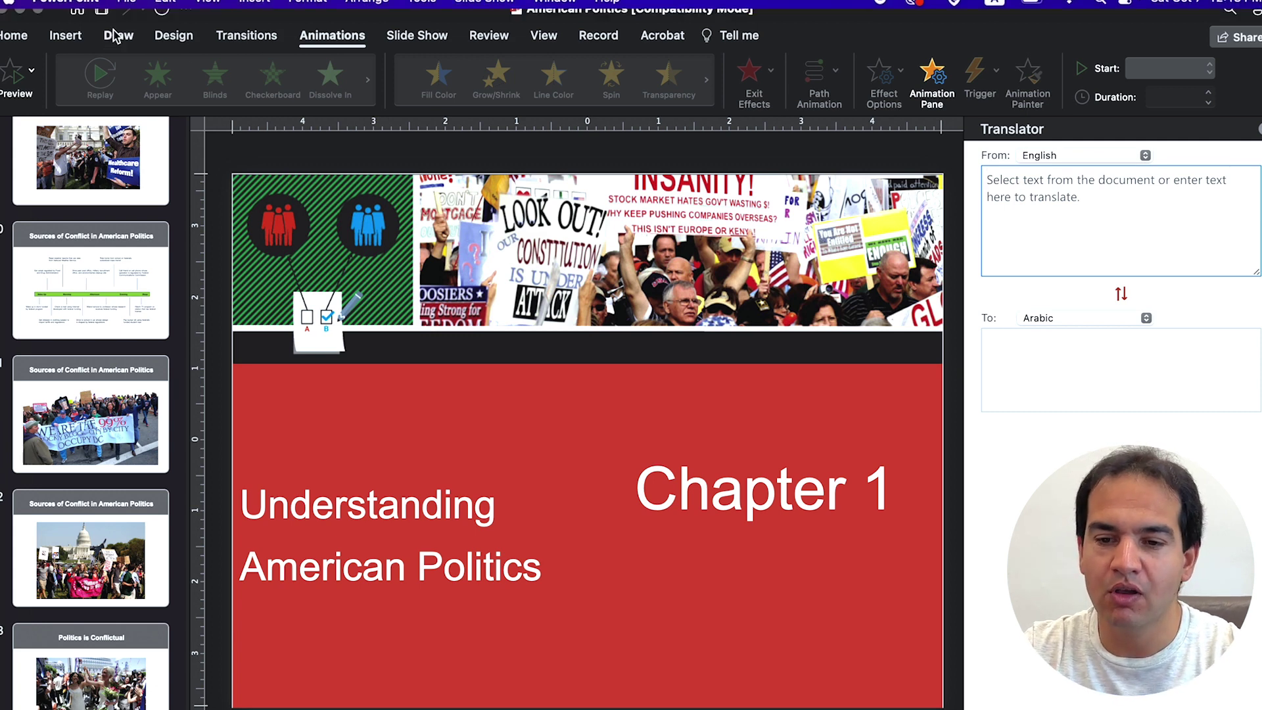
left_click(127, 4)
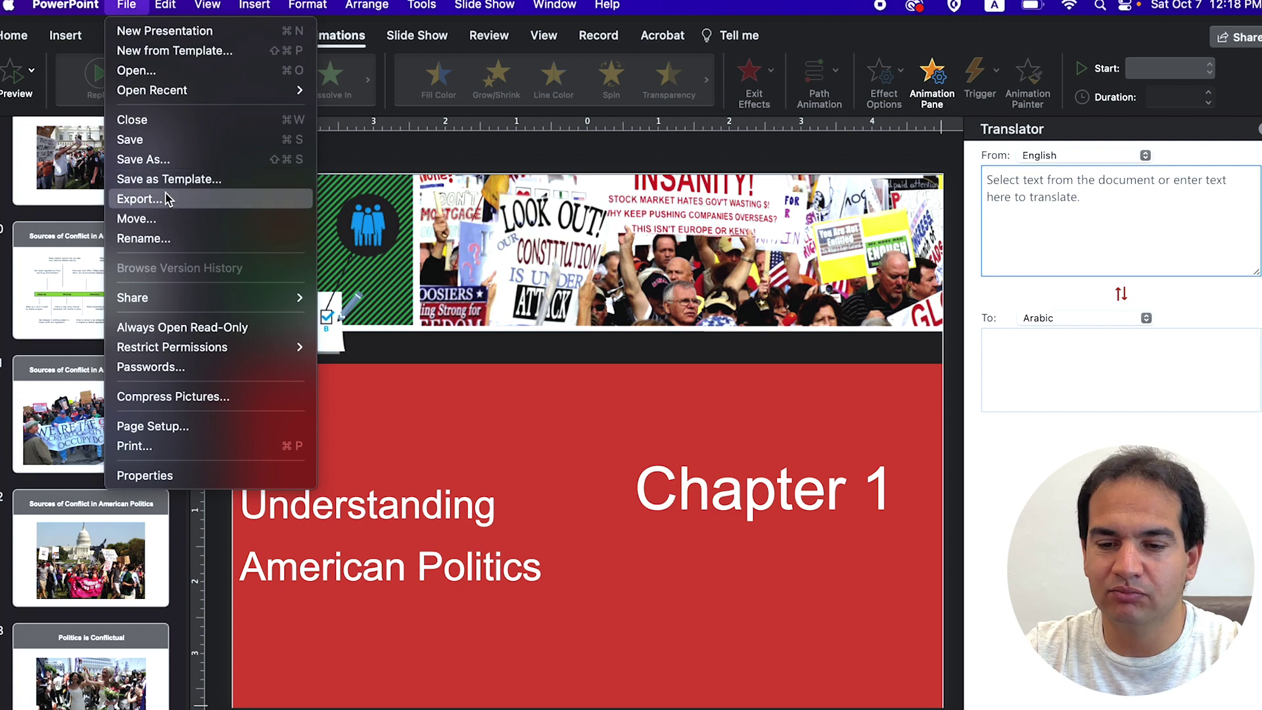
left_click(166, 199)
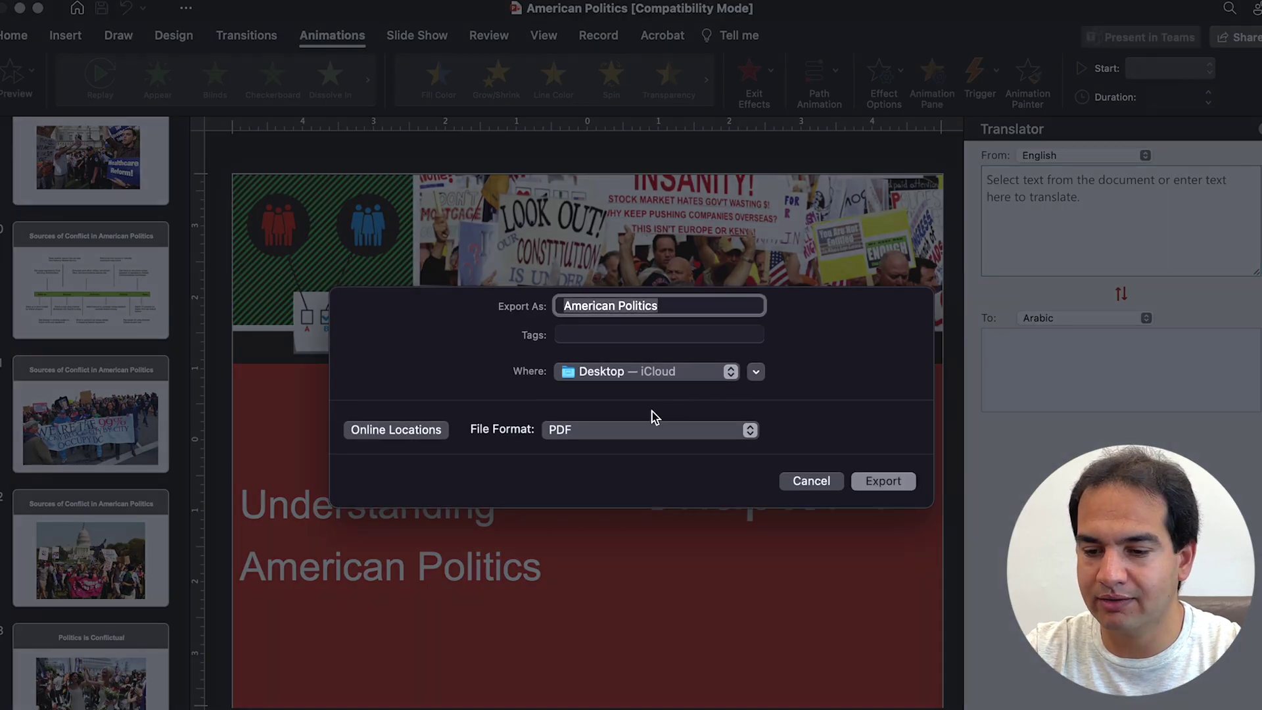
left_click(881, 481)
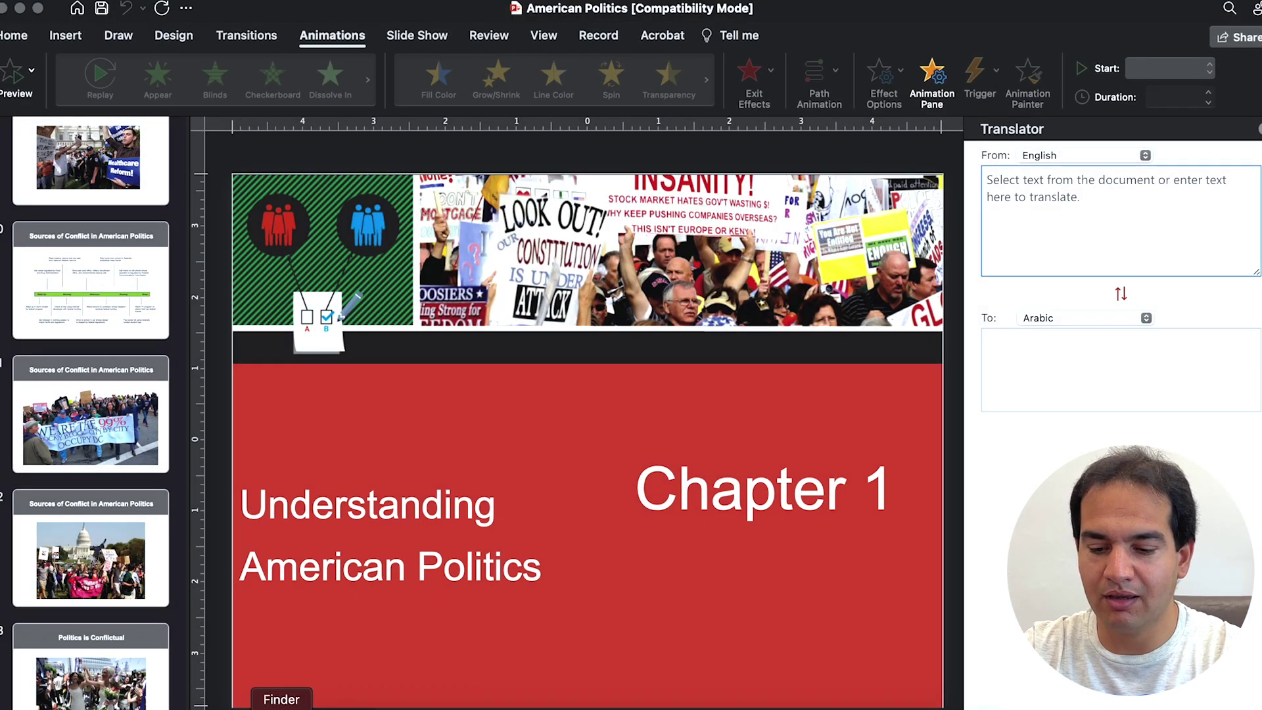
- Confirm American Politics.pdf is on the Desktop, then return to Google Drive
left_click(282, 703)
scroll(427, 197, "down", 1)
left_click(451, 79)
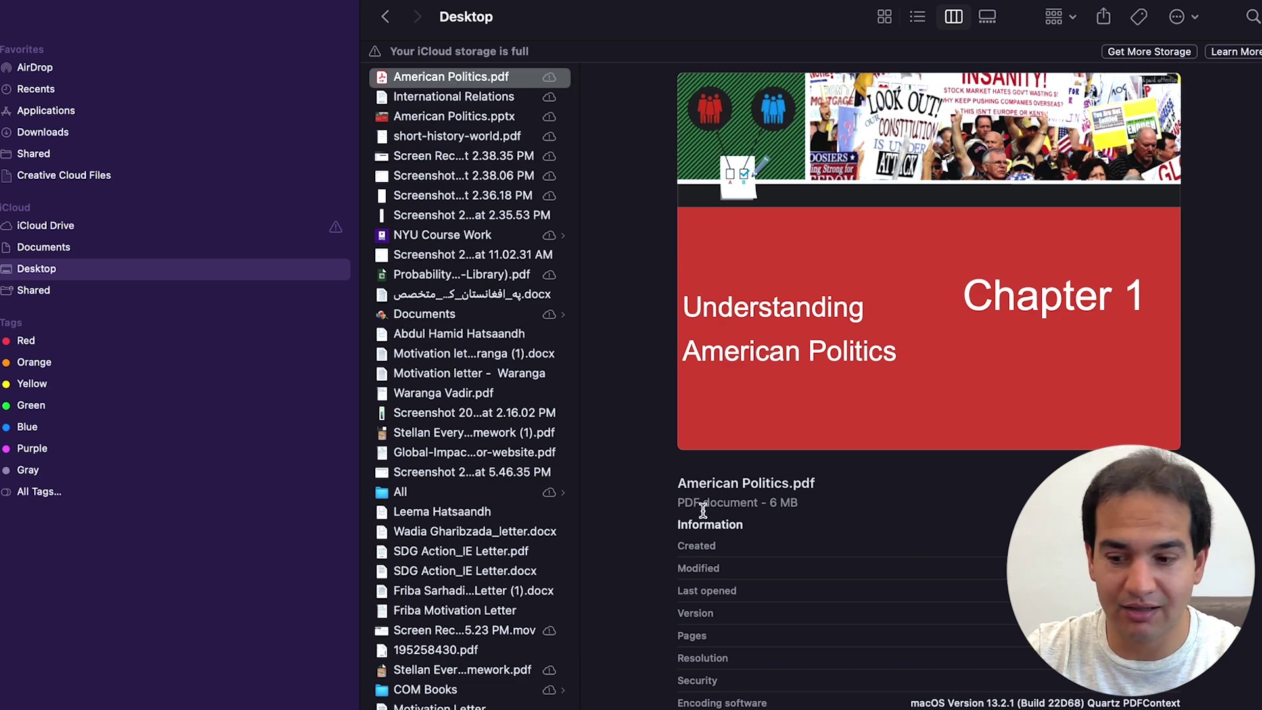
left_click(624, 706)
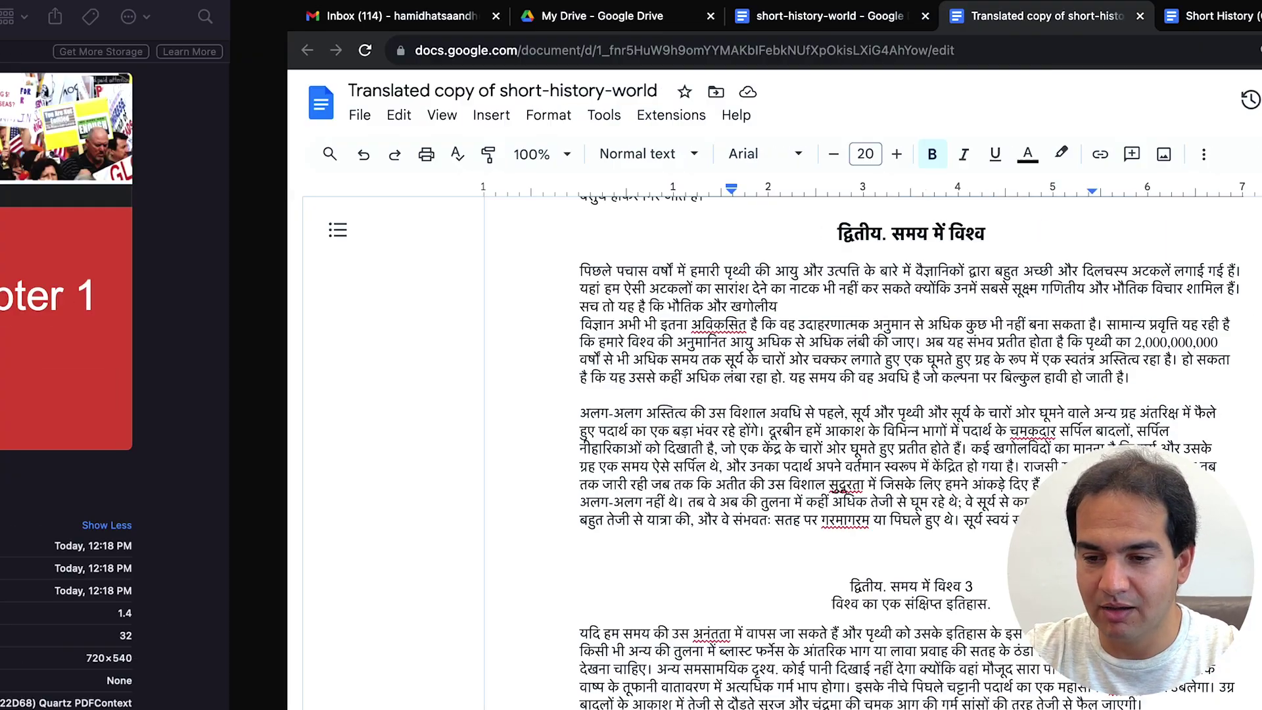
left_click(276, 23)
- Upload American Politics.pdf to Drive and open it with Google Docs
left_click(53, 158)
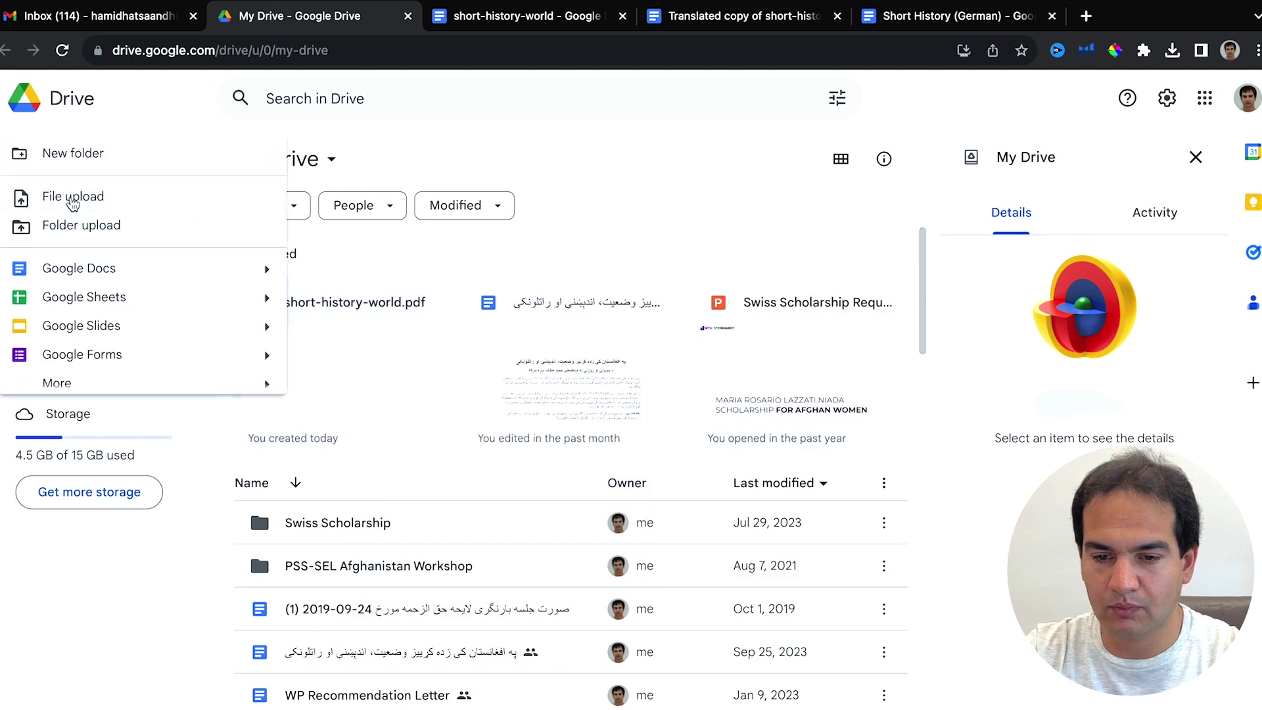
left_click(86, 200)
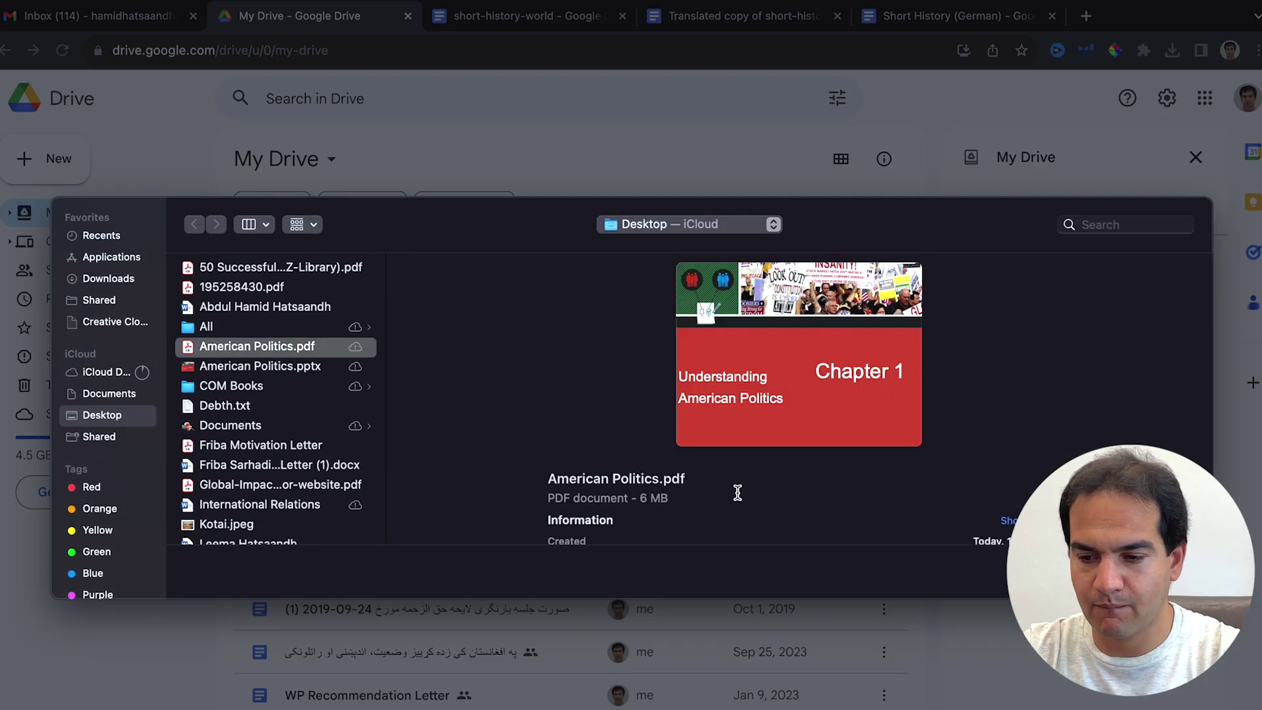
key("Return")
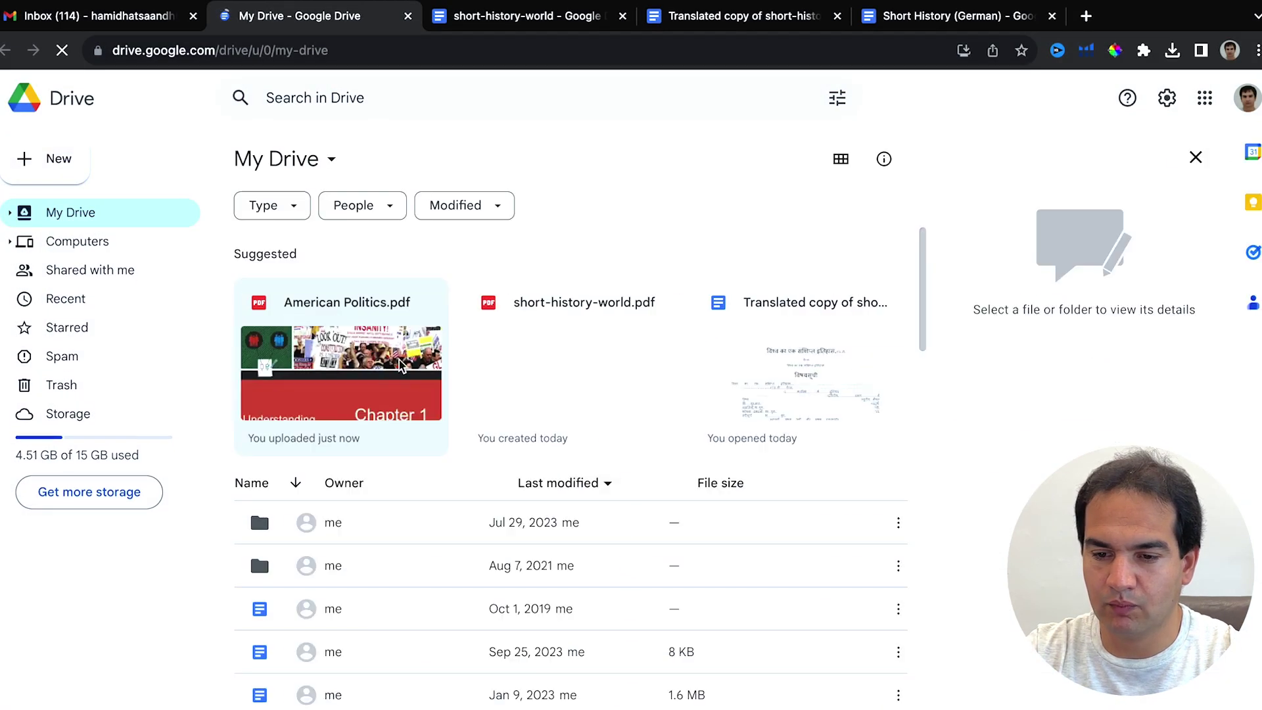
left_click(397, 361)
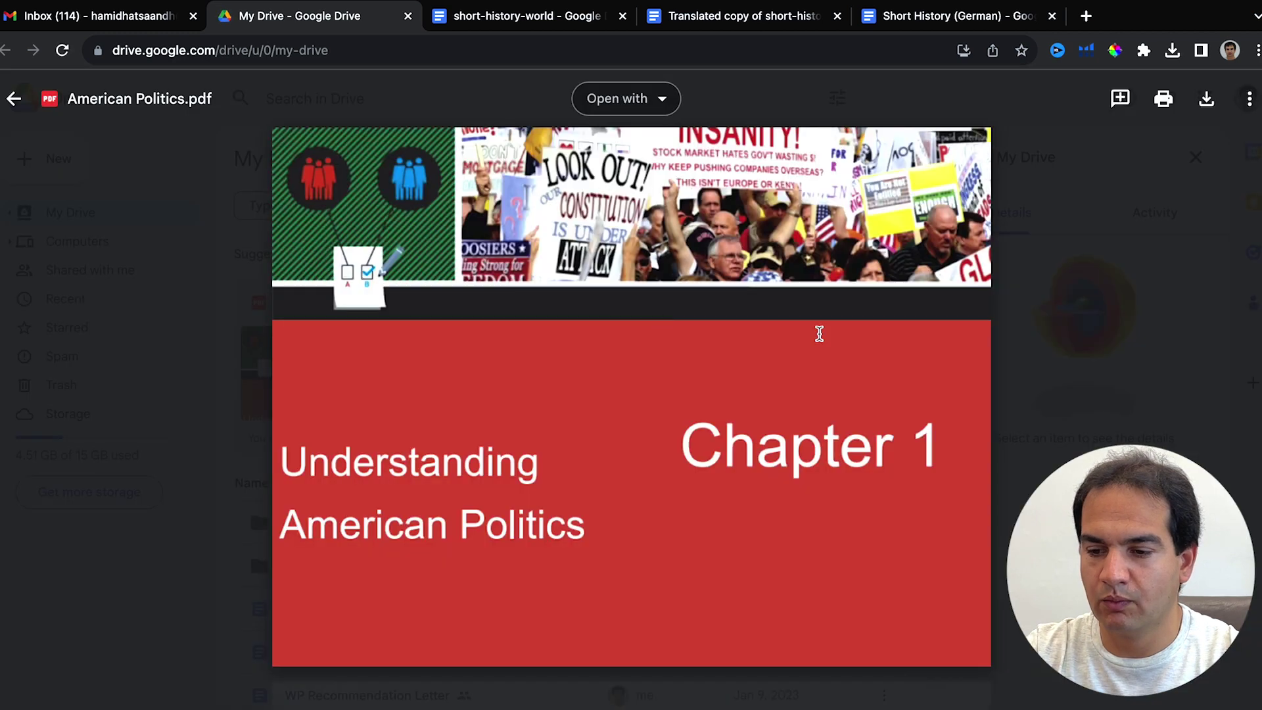
left_click(629, 102)
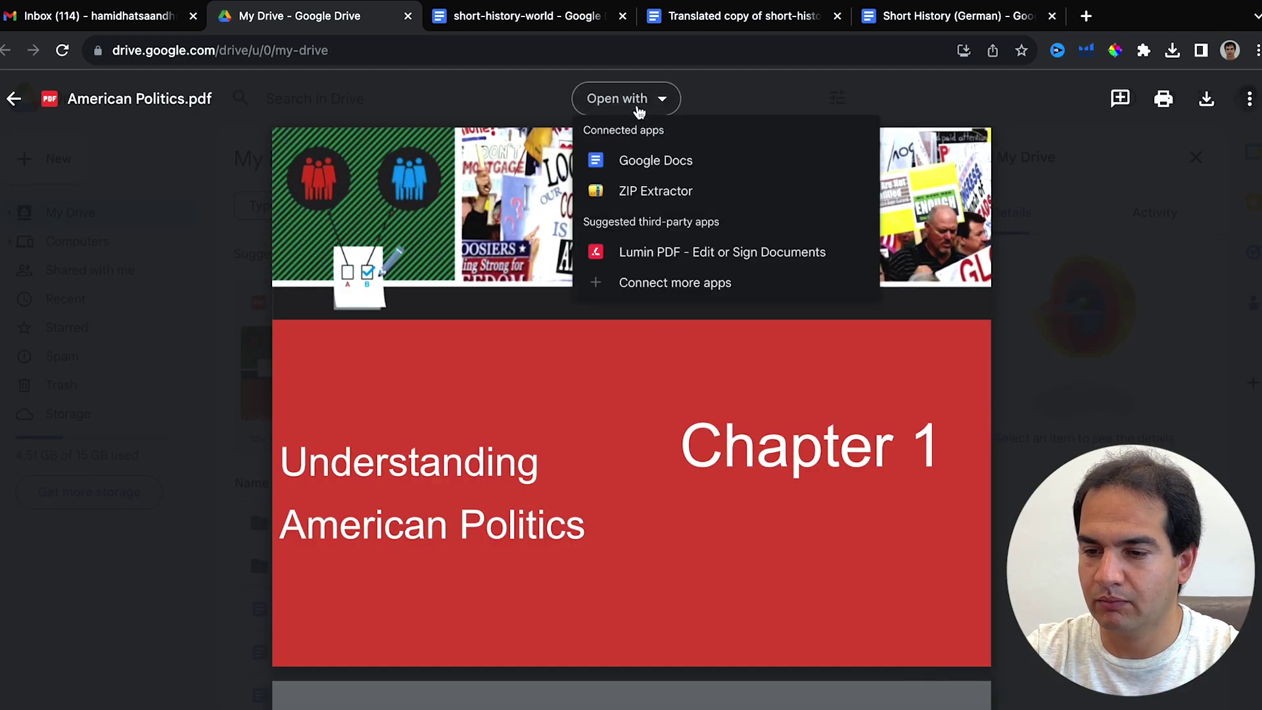
left_click(645, 160)
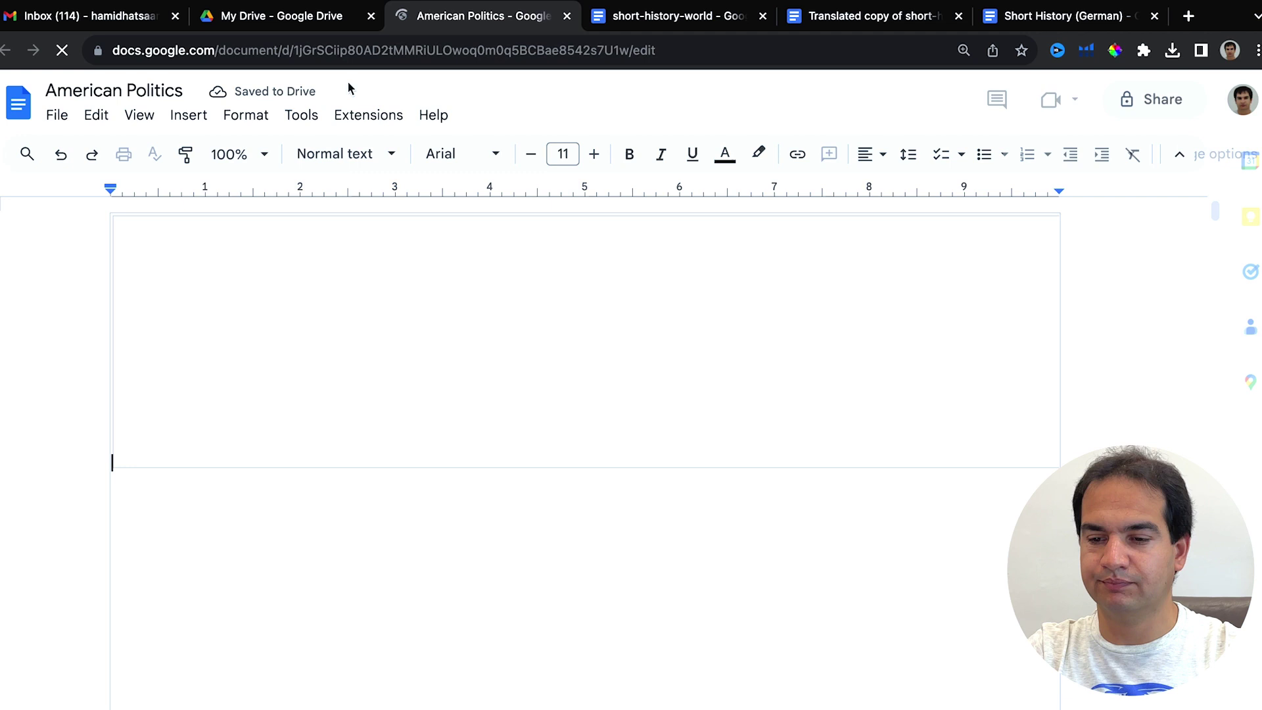
- Translate the American Politics document into Arabic as a new translated copy
left_click(301, 118)
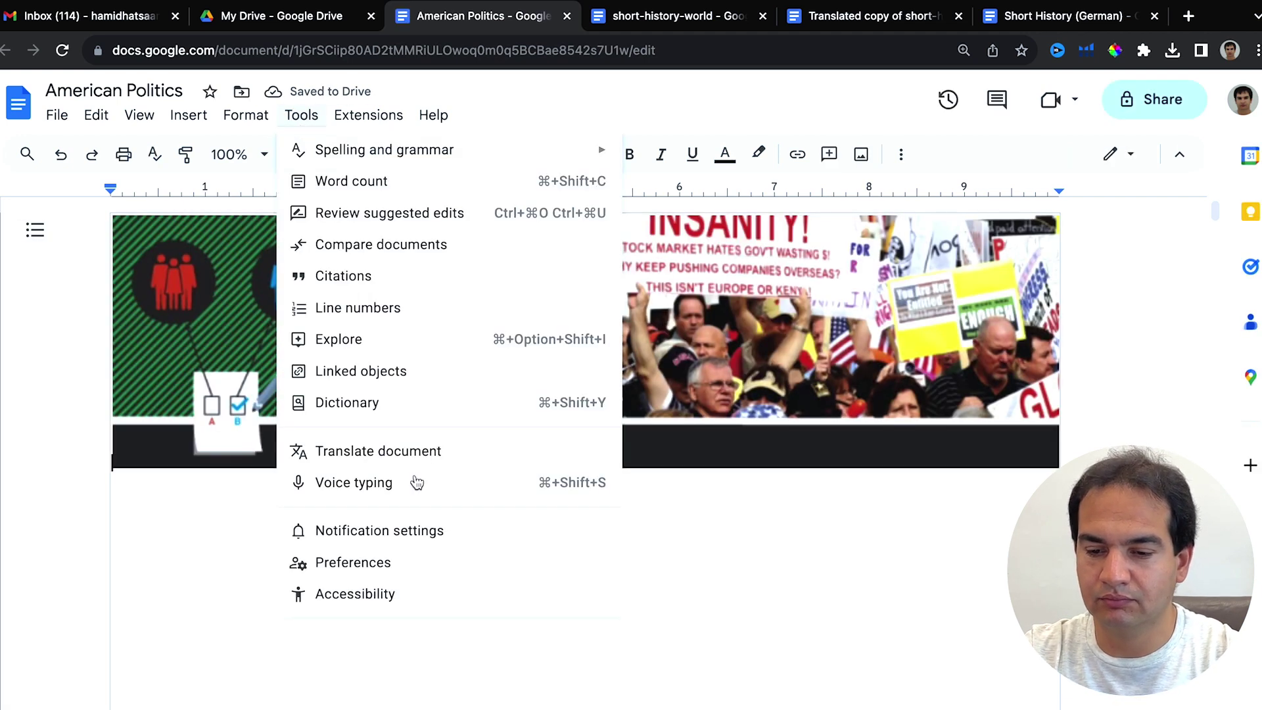
left_click(375, 454)
left_click(604, 470)
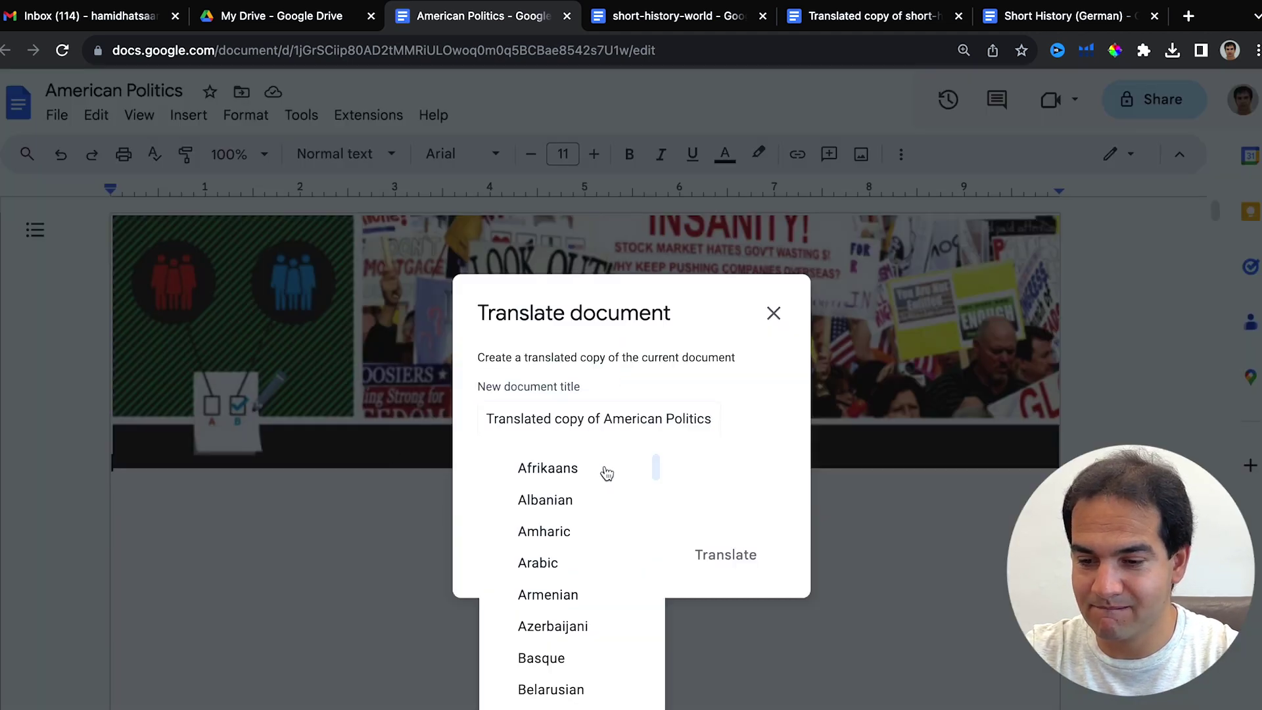
left_click(574, 563)
left_click(748, 560)
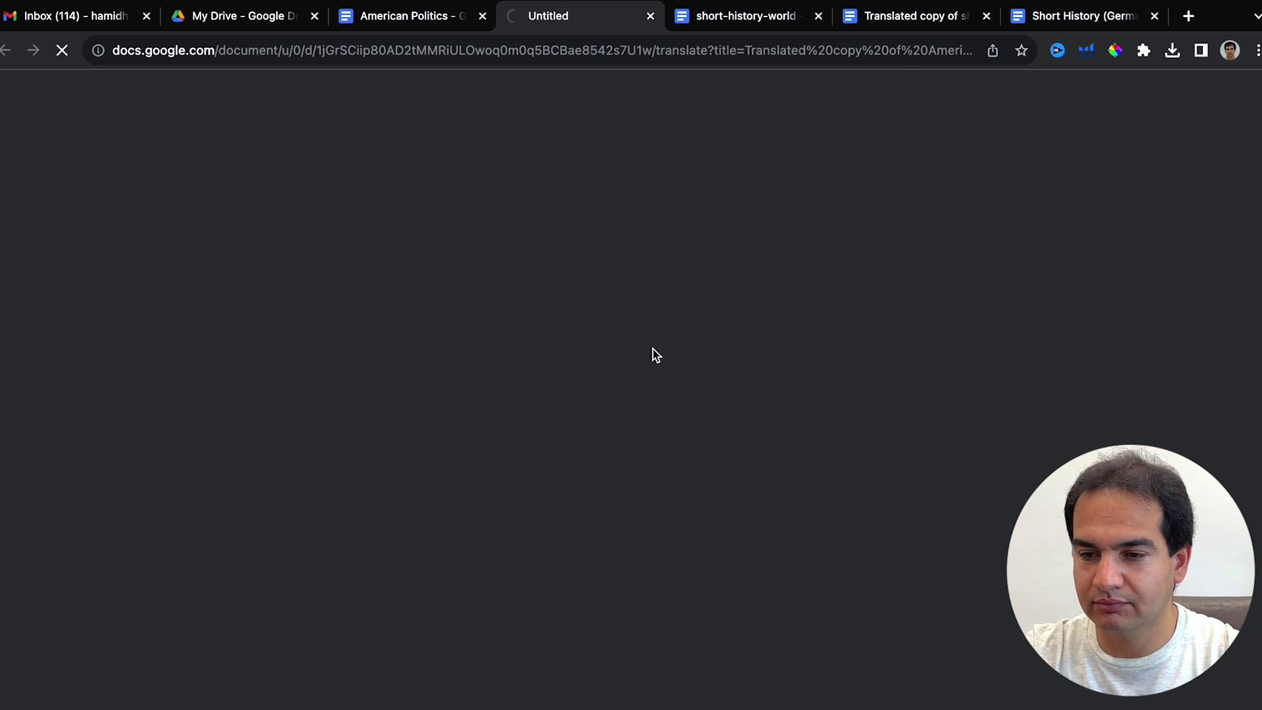
scroll(628, 598, "up", 10)
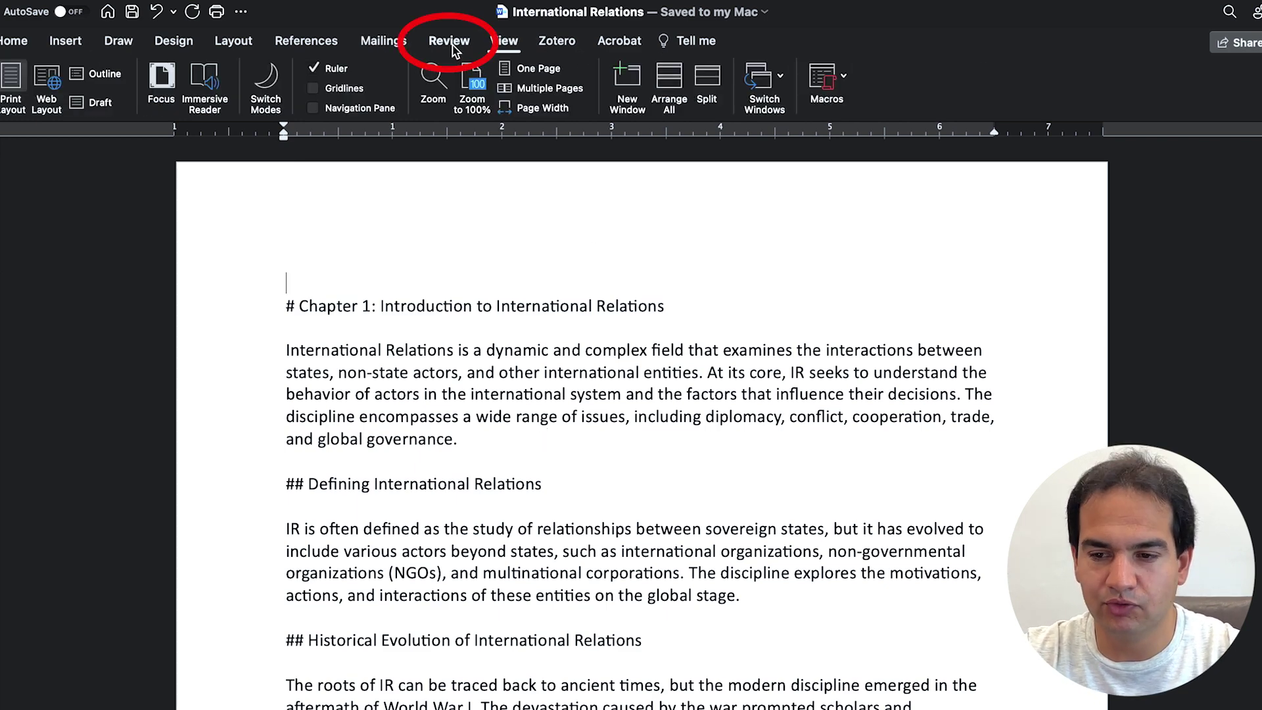
- Open Word's Translator pane to translate the whole International Relations document from English
left_click(449, 40)
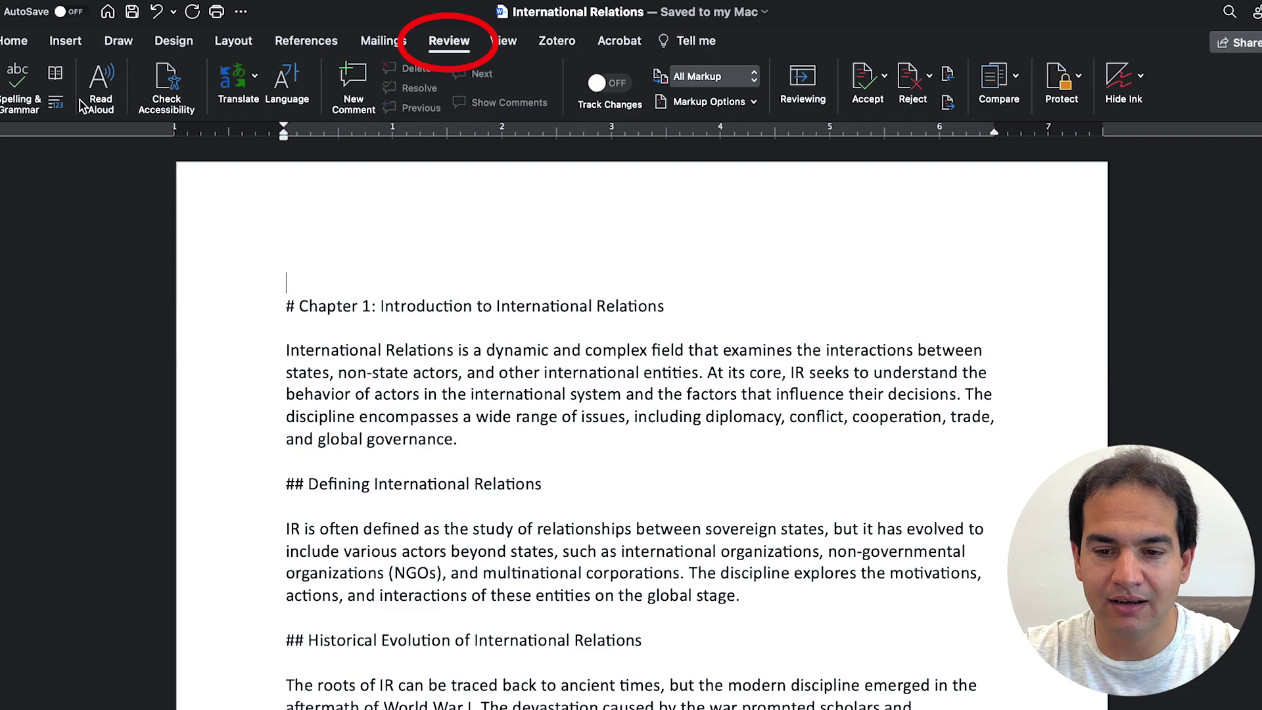
left_click(243, 91)
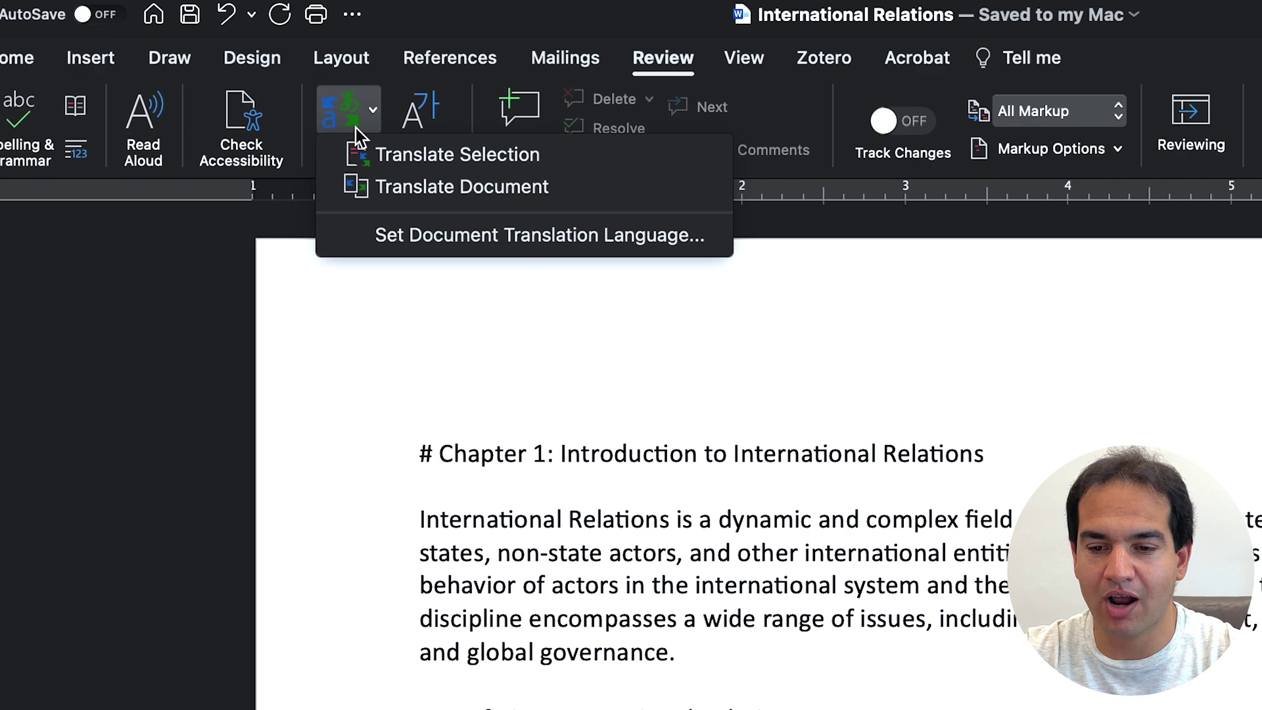
left_click(467, 199)
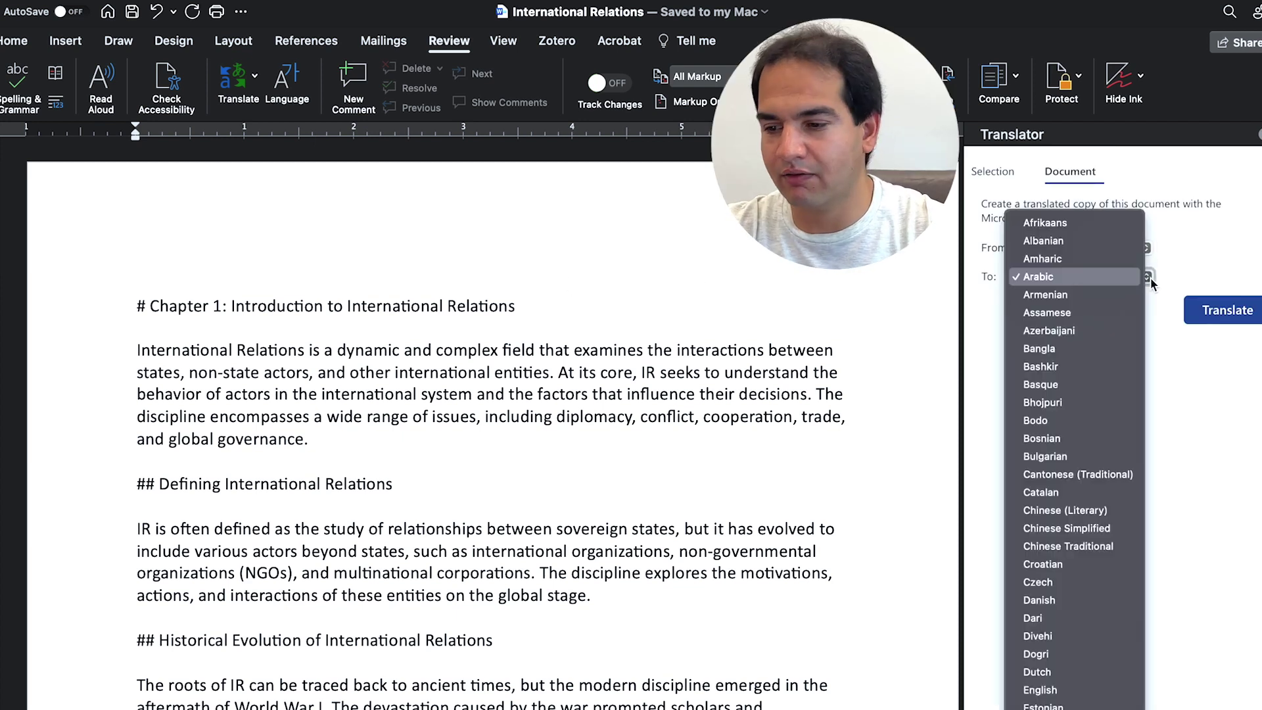
scroll(1079, 641, "down", 3)
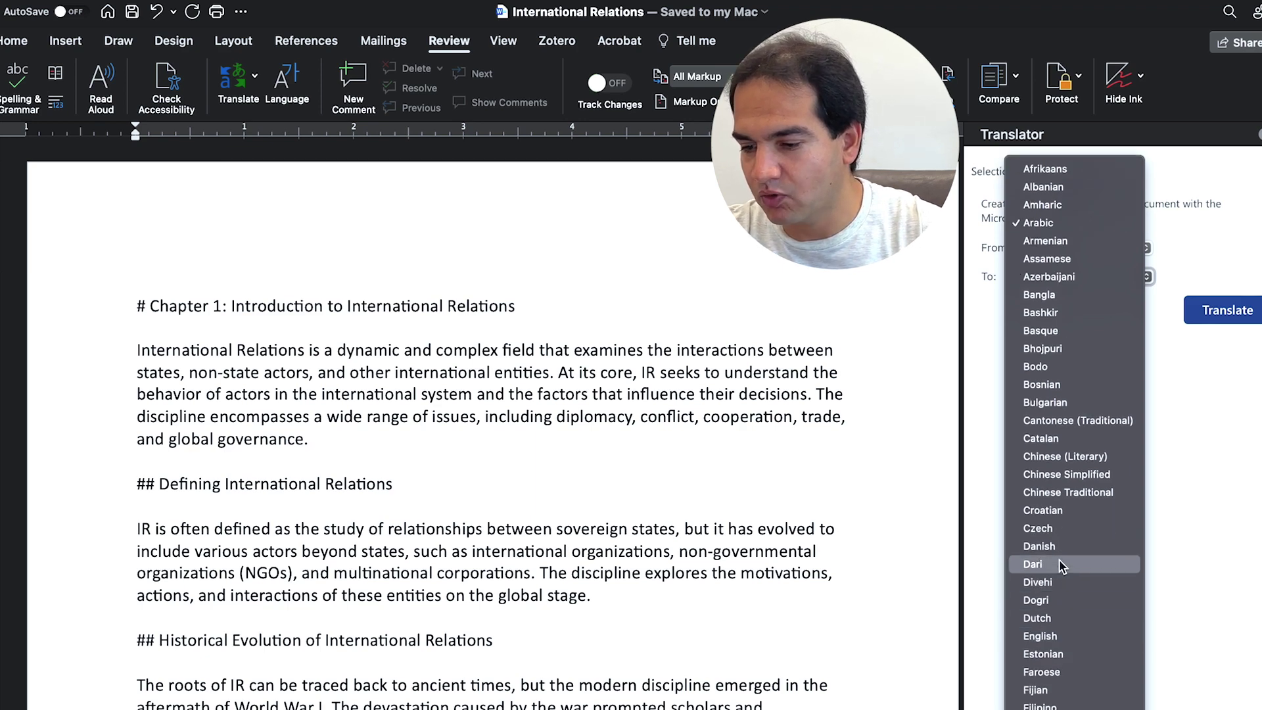
scroll(1065, 683, "down", 10)
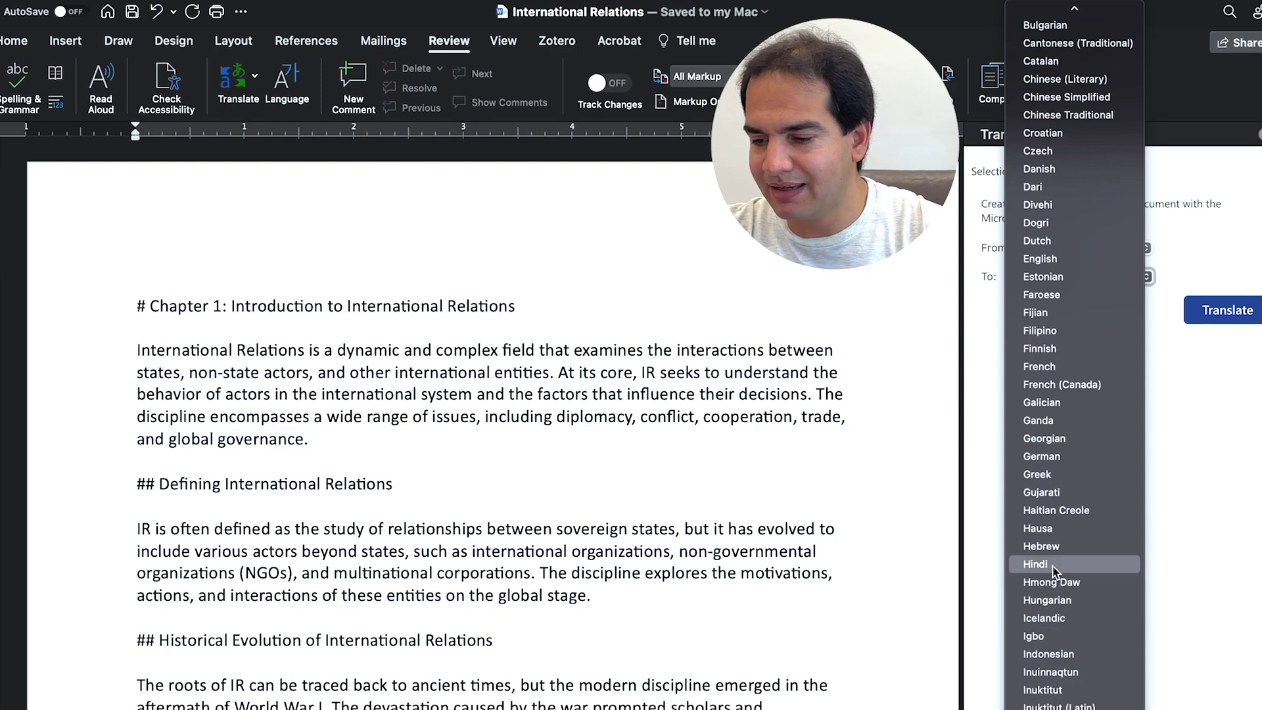
- Set the Translator target to Hindi and translate the International Relations document
left_click(1045, 564)
left_click(1226, 310)
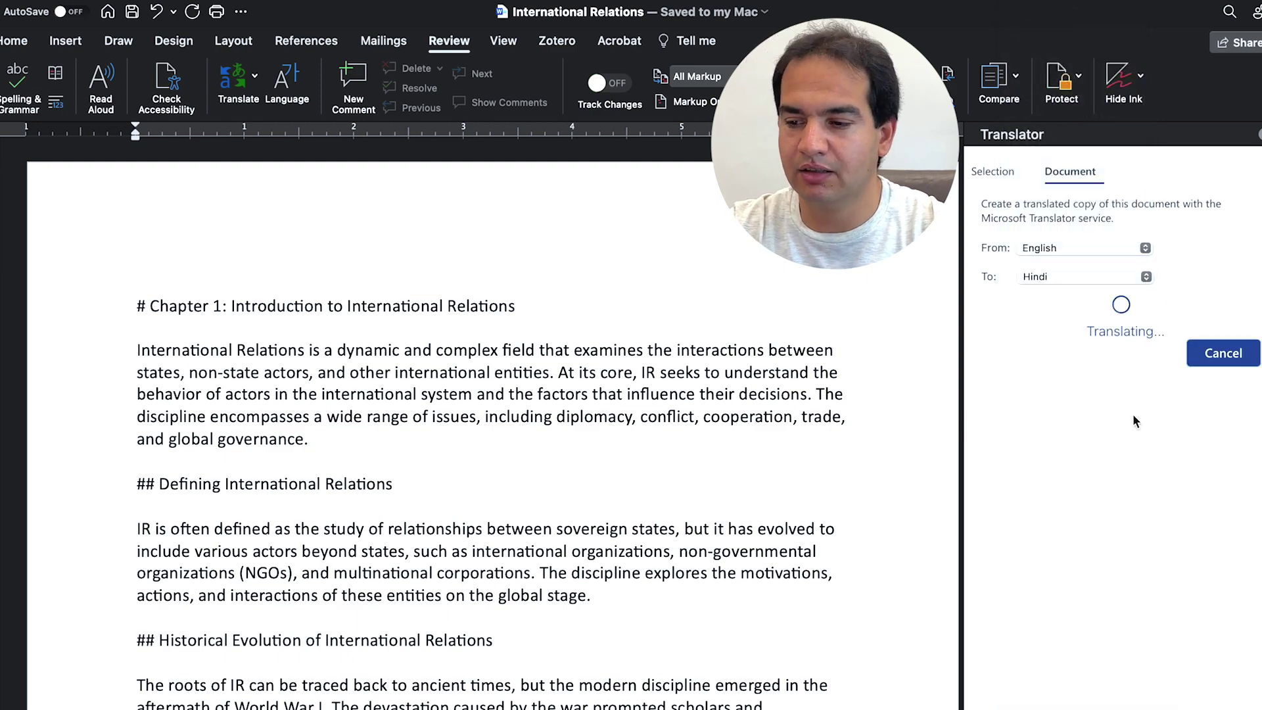
scroll(863, 507, "down", 20)
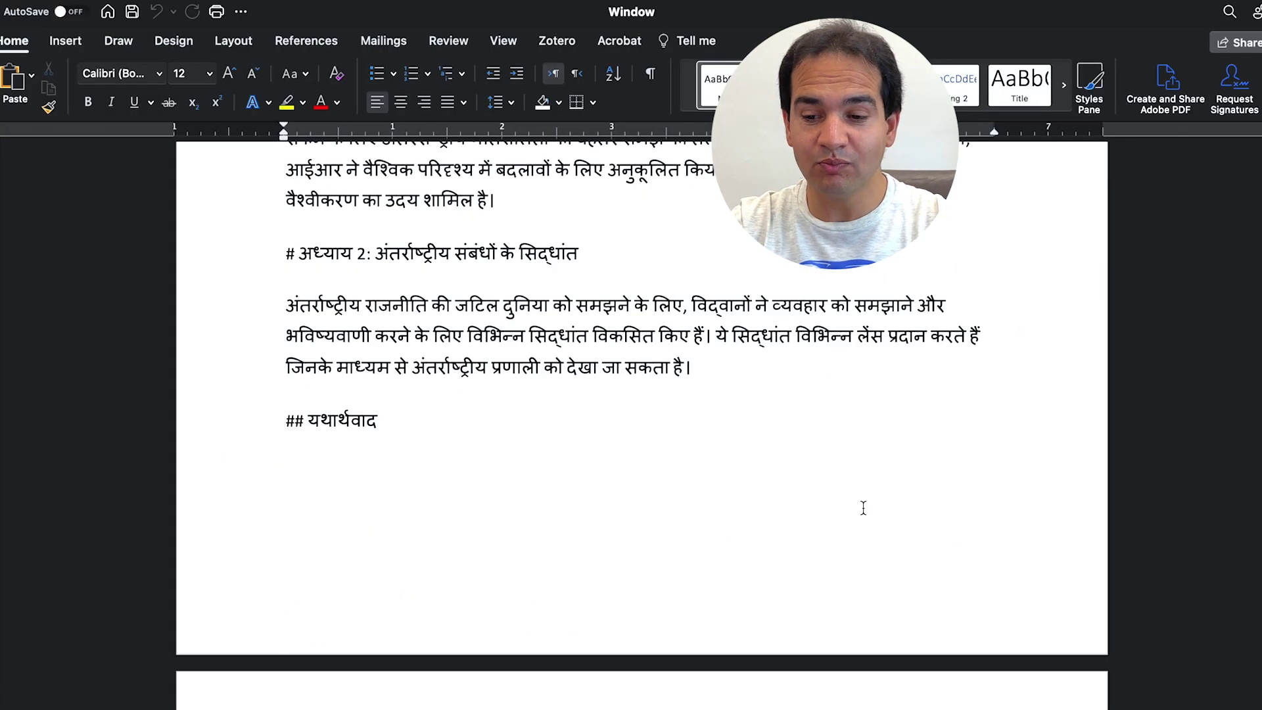
scroll(863, 507, "up", 20)
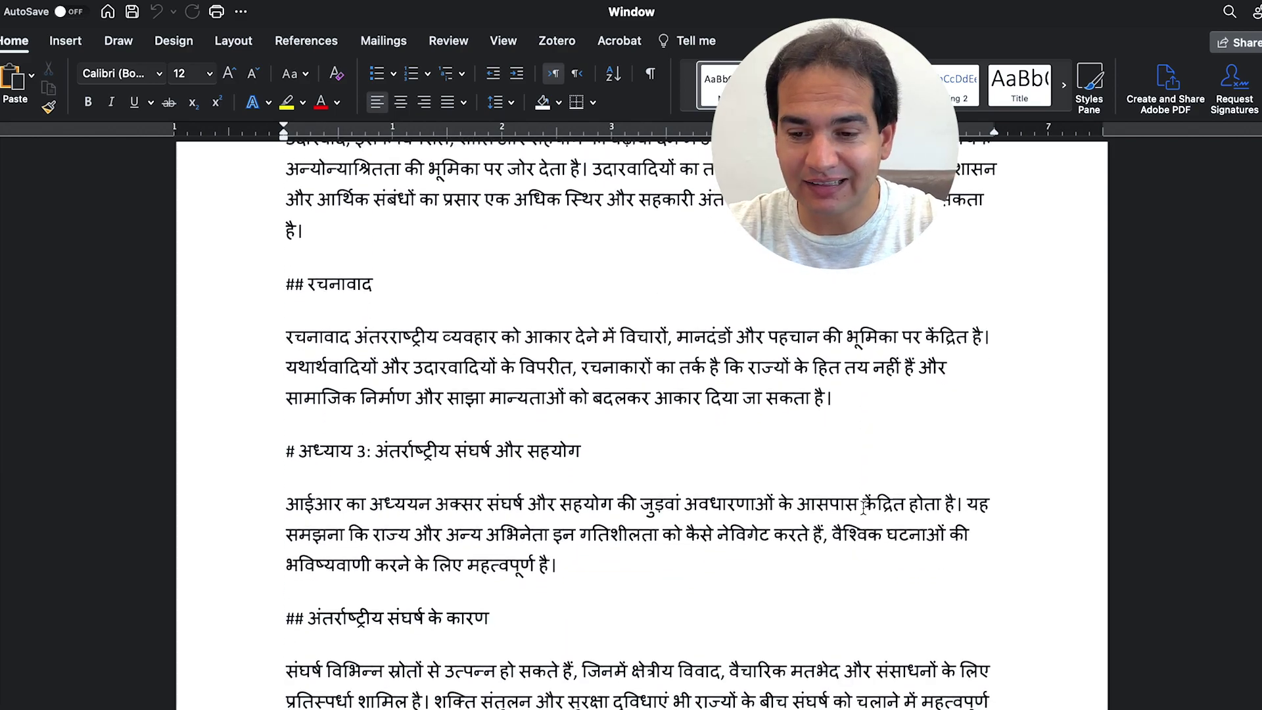